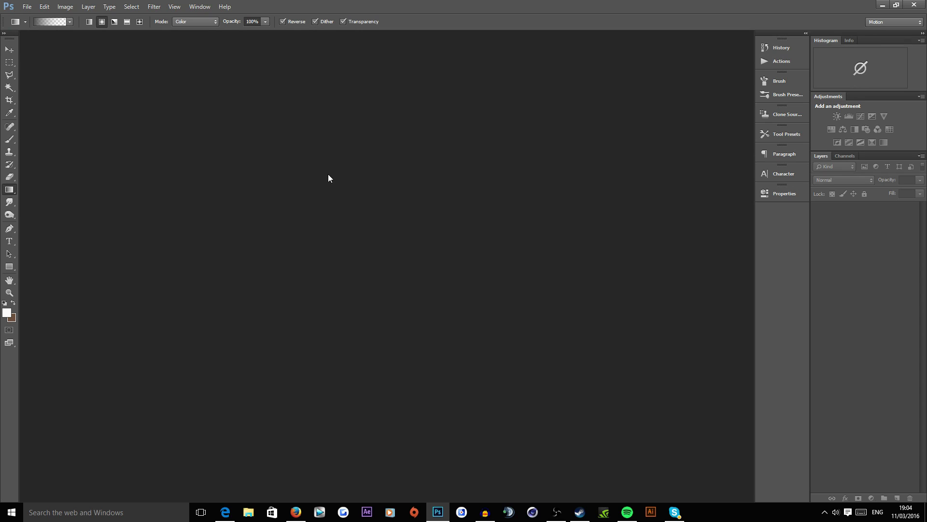
Step: Open the Social Media project on the aspectfx.carbonmade.com portfolio in the browser
left_click(225, 512)
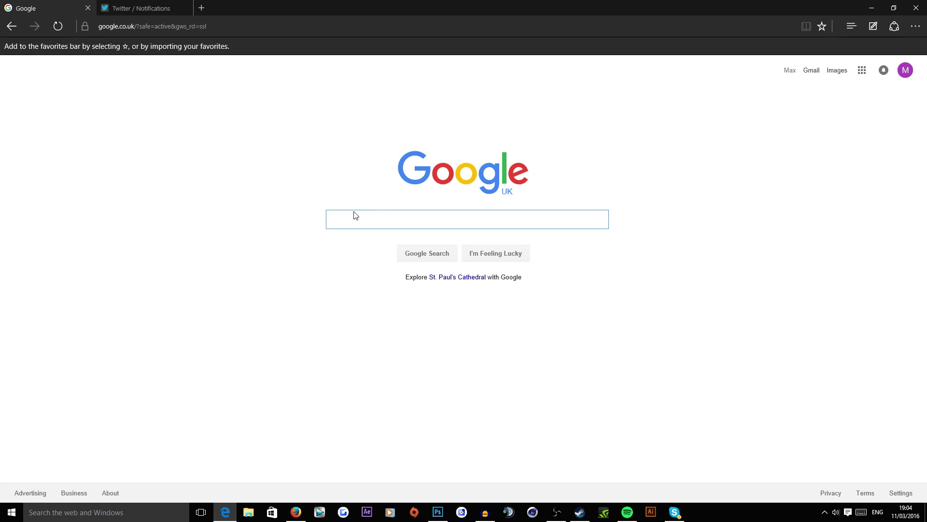
type("h")
key("BackSpace")
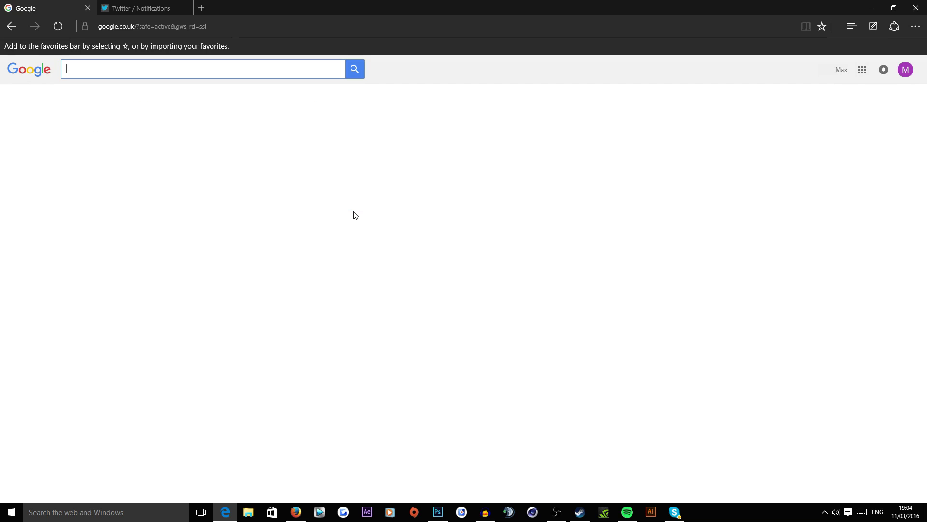
left_click(209, 30)
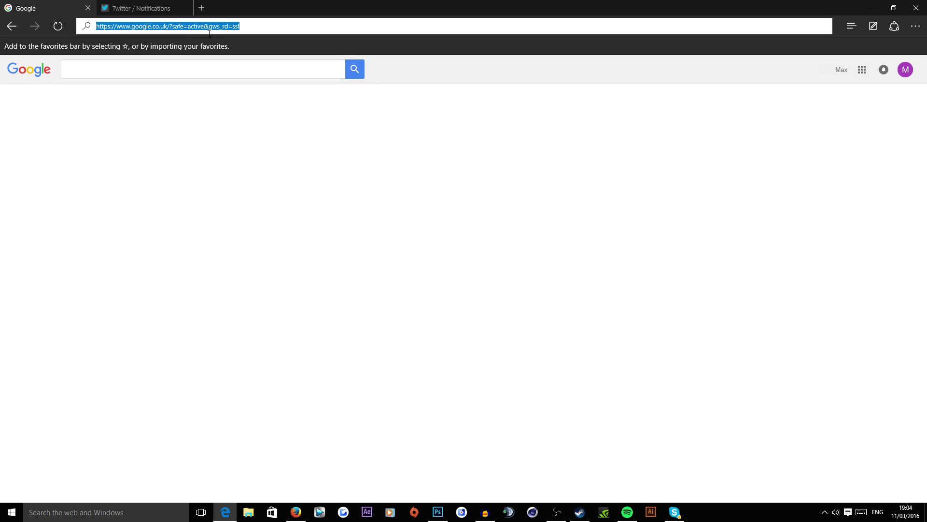
type("aspectf")
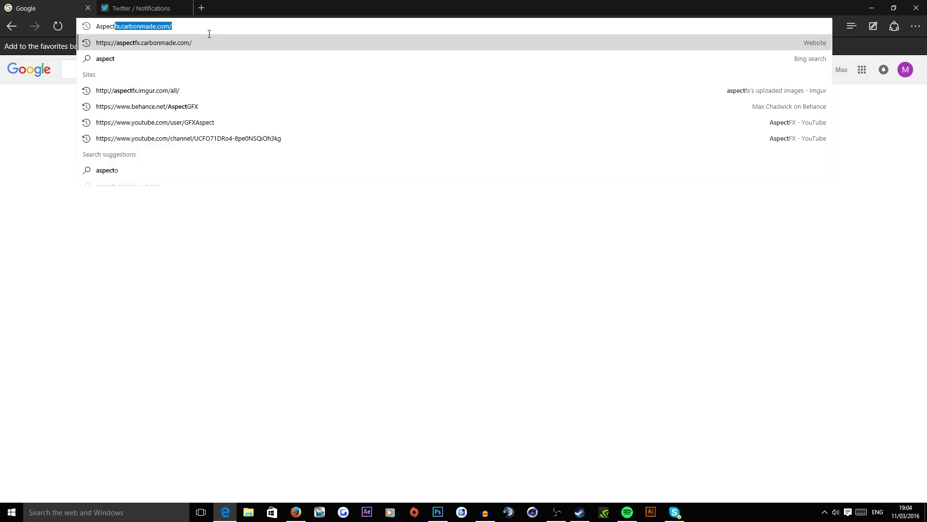
key("Return")
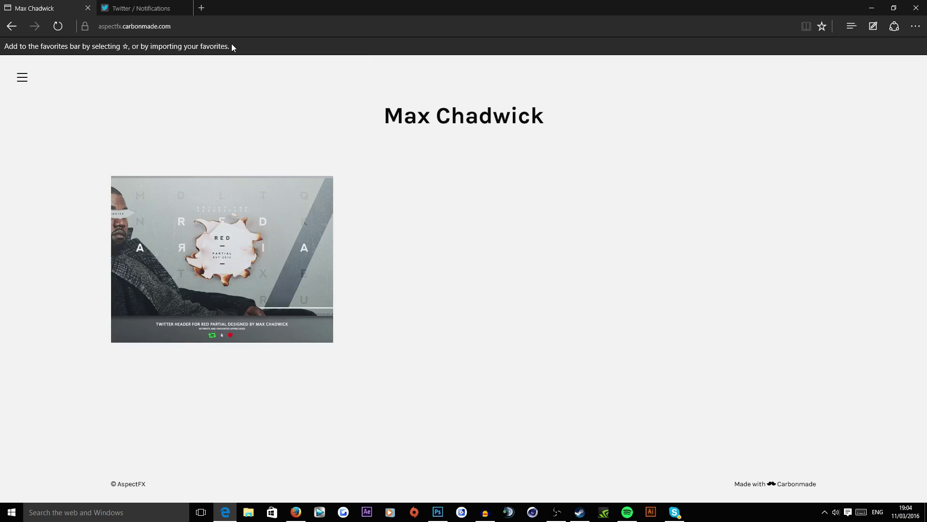
left_click(249, 273)
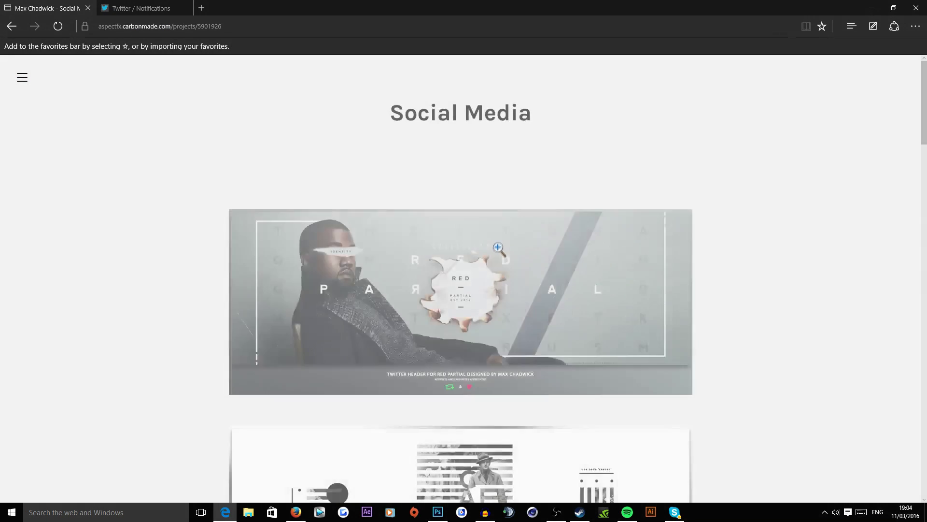
Step: Scroll through the Social Media project, then switch to the Twitter notifications page
scroll(512, 256, "down", 20)
scroll(510, 248, "down", 4)
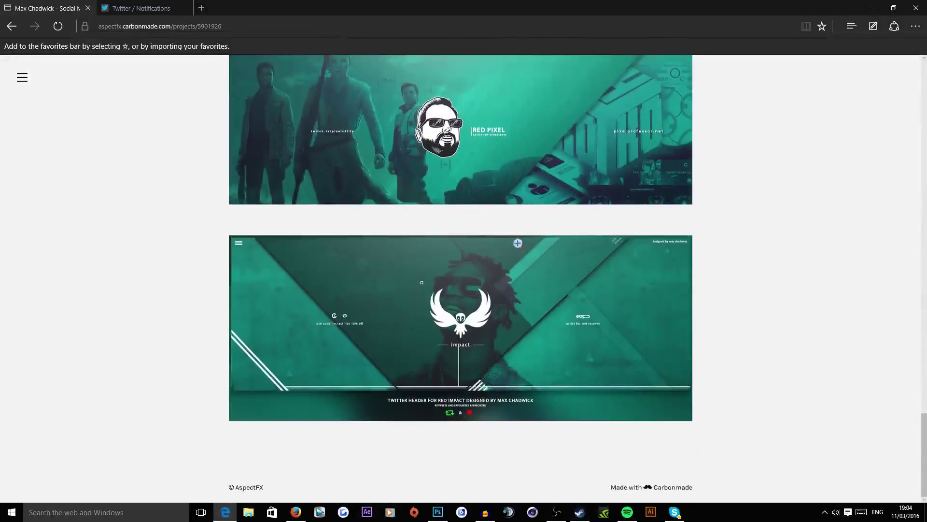
scroll(507, 157, "up", 4)
scroll(460, 278, "down", 3)
scroll(531, 290, "up", 5)
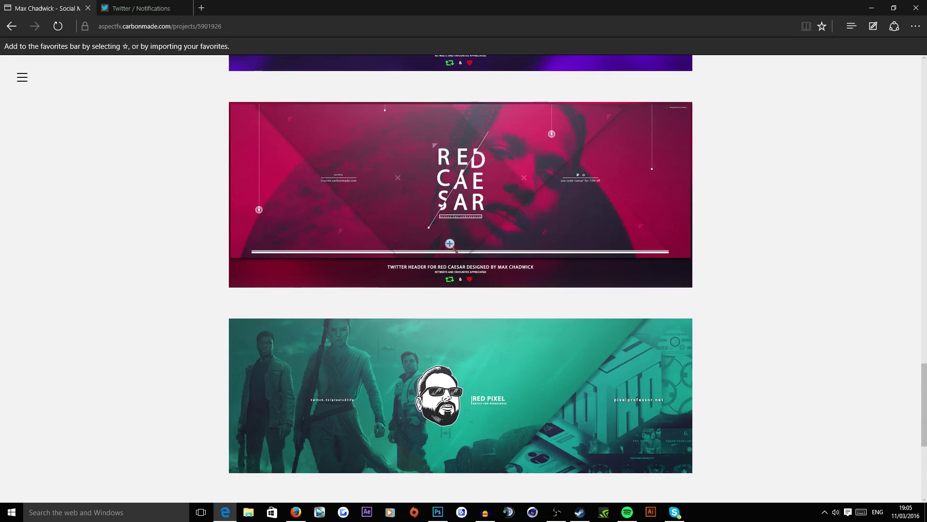
left_click(145, 9)
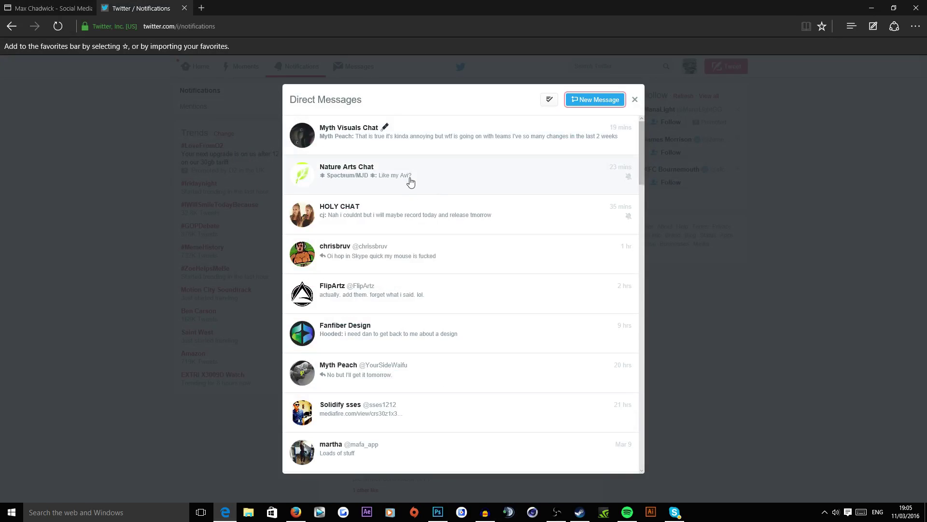
Step: Create a new Photoshop document 3000 px wide by 1080 px high
left_click(437, 512)
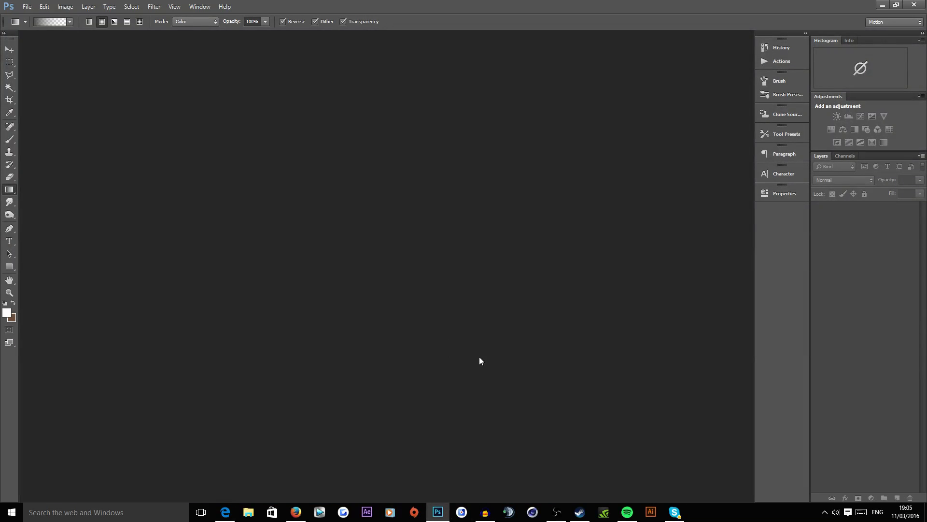
key("ctrl+n")
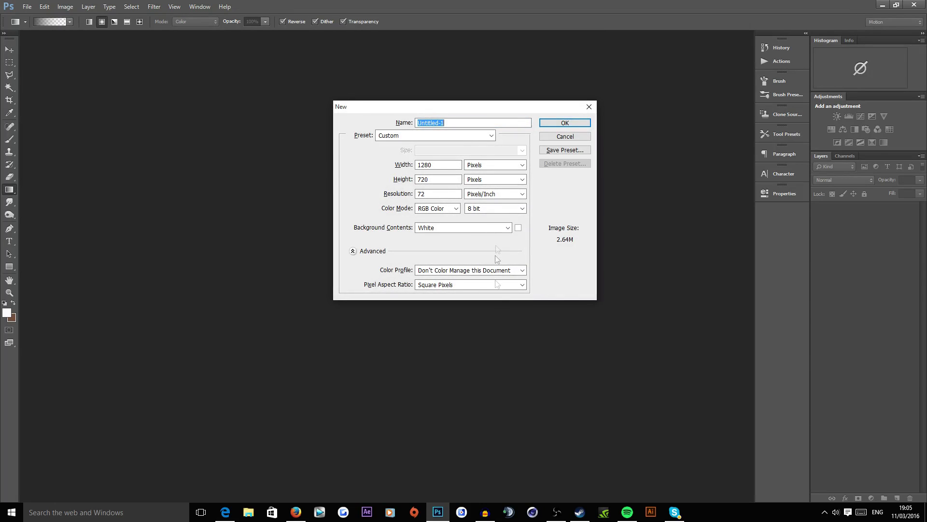
double_click(439, 164)
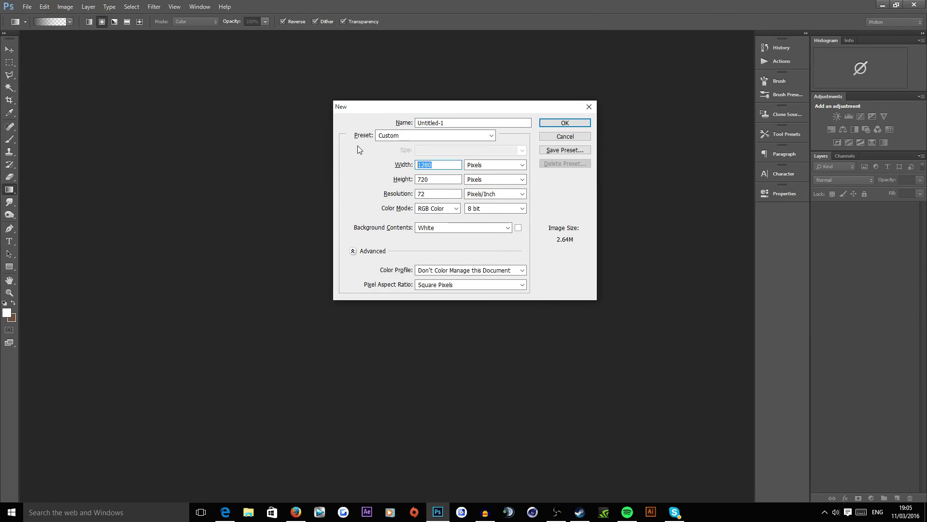
type("3000")
double_click(444, 180)
type("1080")
key("Return")
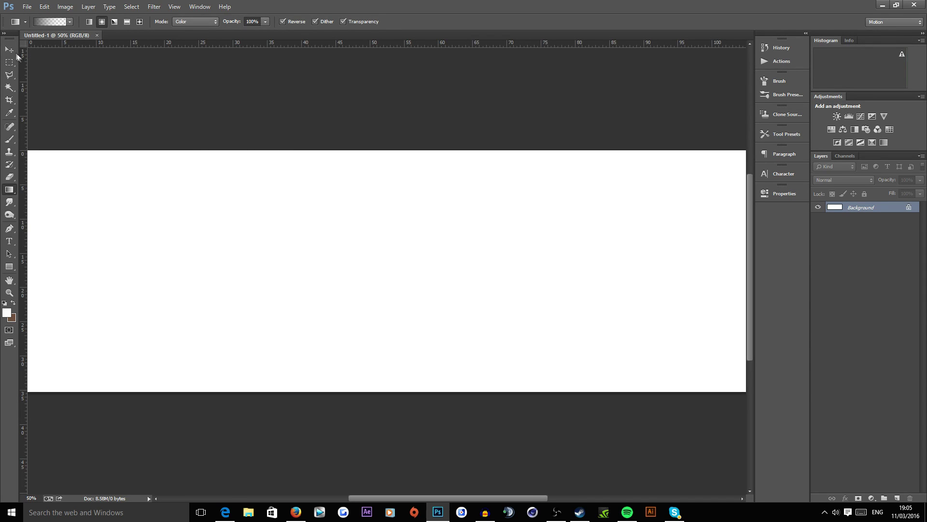
Step: Select the Move tool, adjust the zoom on the canvas, and return to the browser
left_click(16, 54)
key("ctrl+minus")
key("ctrl+minus")
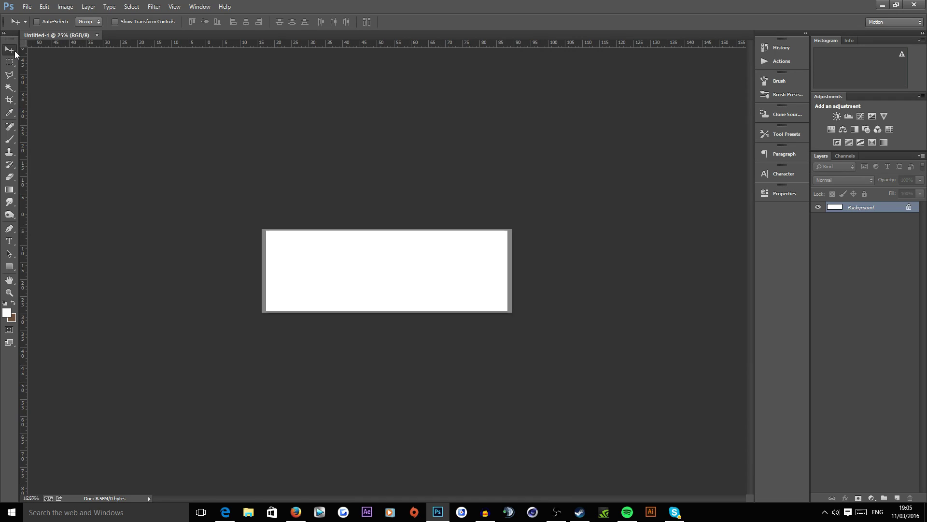
key("ctrl+plus")
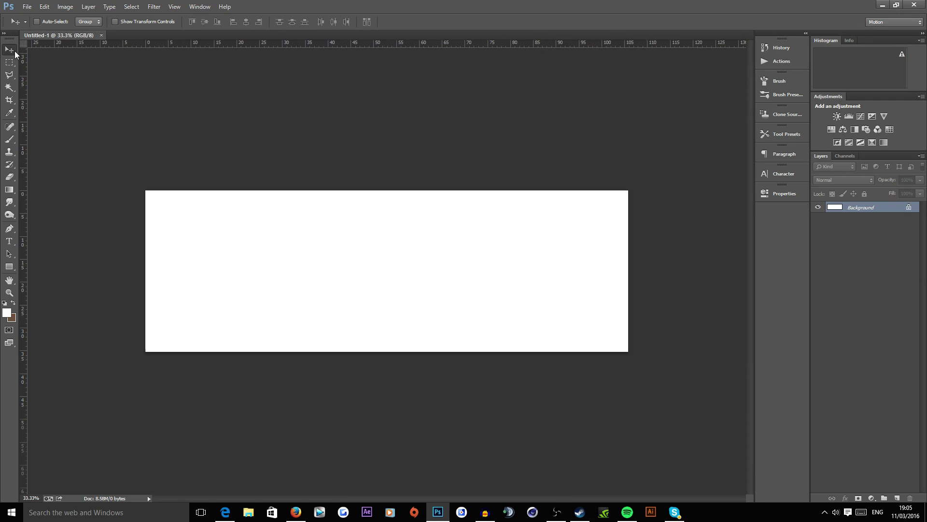
left_click(225, 512)
Step: Close Direct Messages and open the Twitter profile page to see its header
left_click(192, 80)
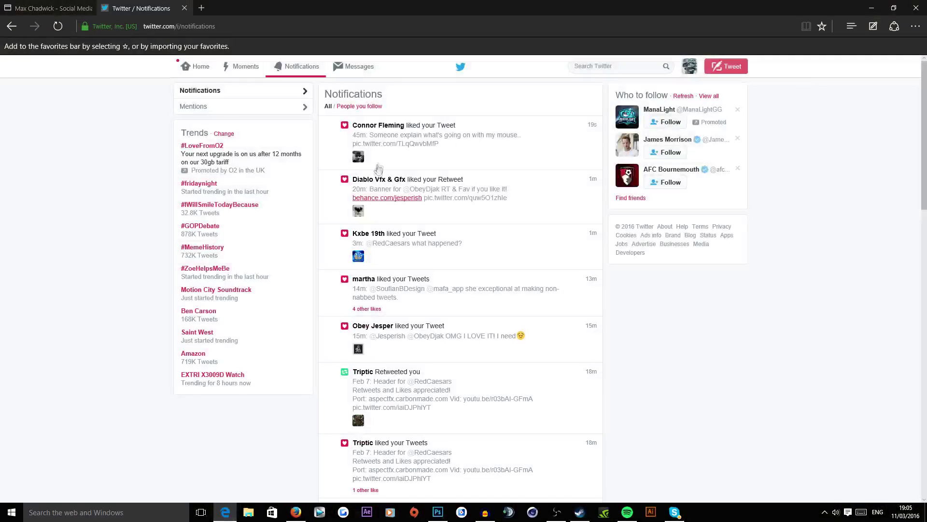
left_click(690, 66)
left_click(576, 315)
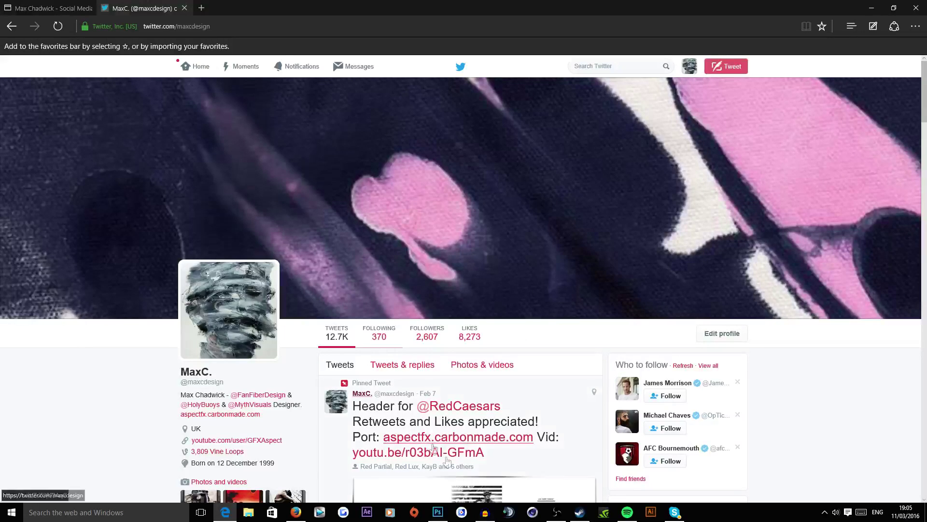
Step: Check the blank Photoshop document, then open a new Edge tab
left_click(437, 512)
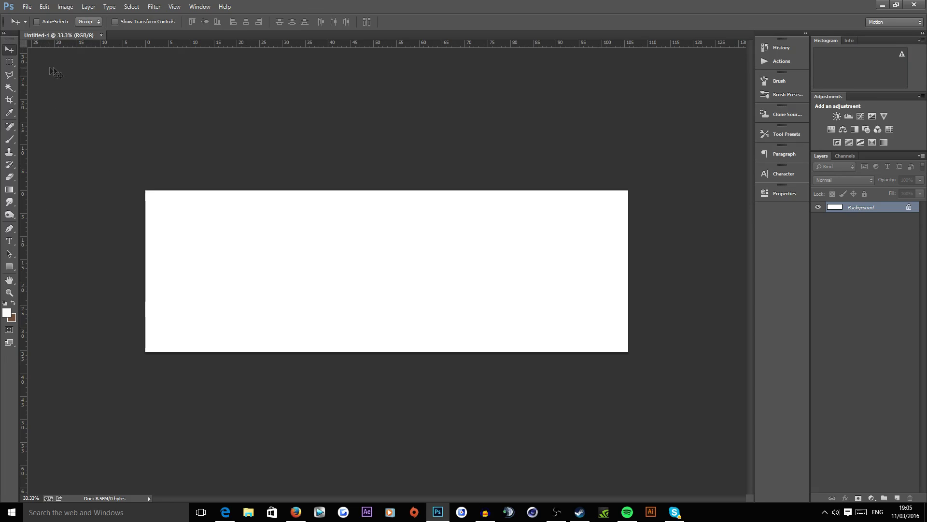
left_click(225, 512)
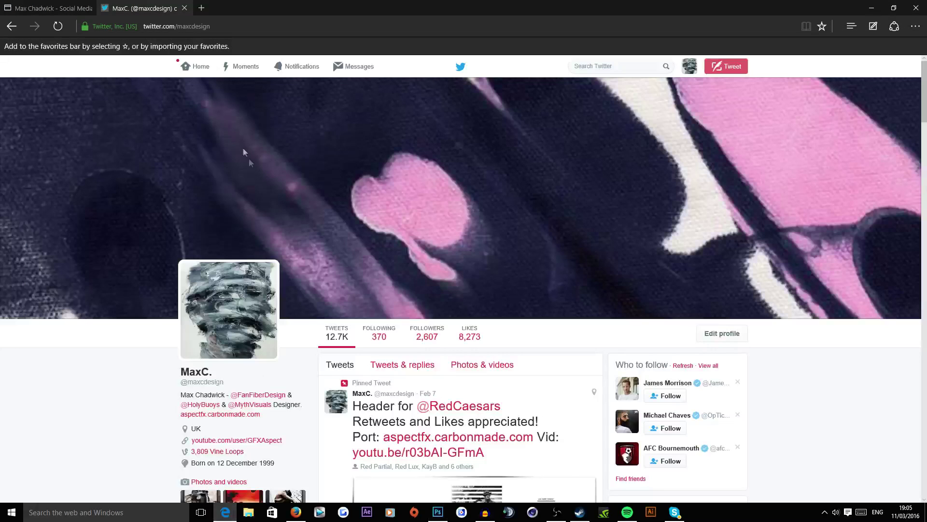
left_click(201, 8)
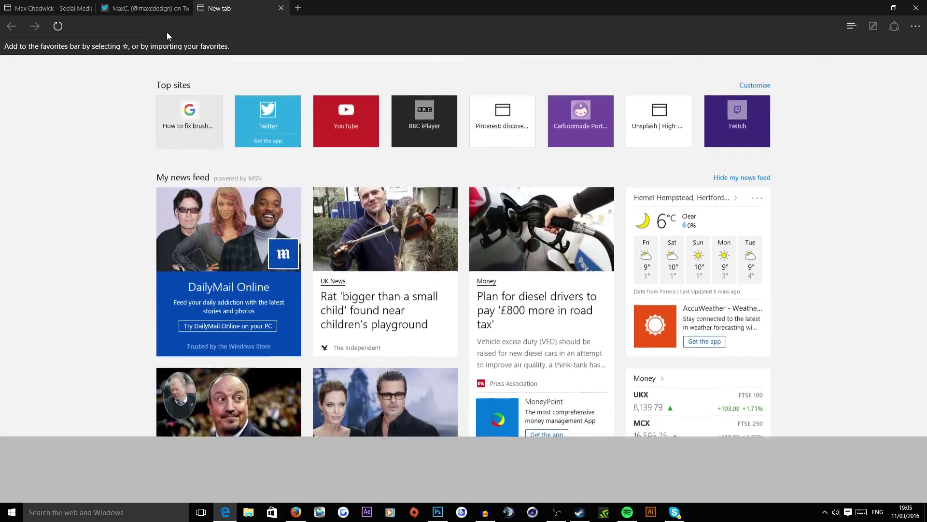
Step: Go to the Google homepage and search for 'Star wars'
left_click(167, 33)
type("Gogol")
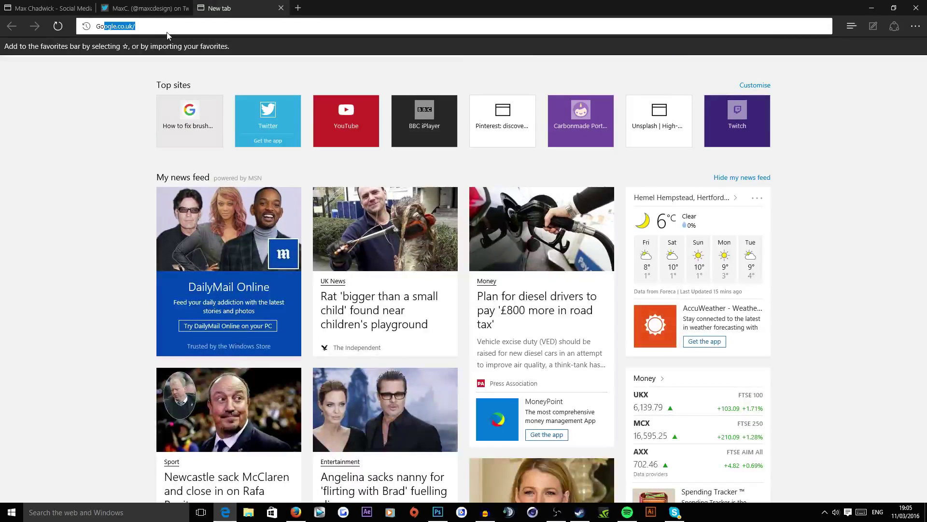
key("Return")
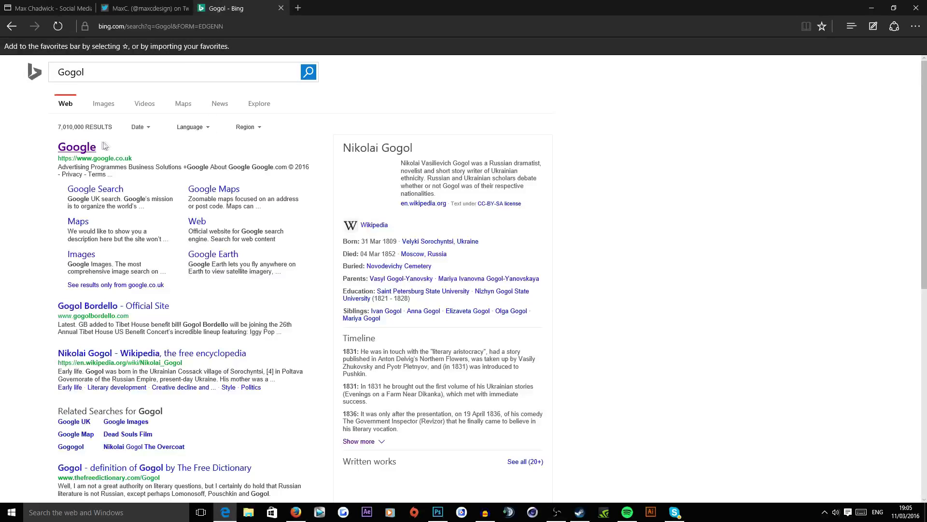
left_click(95, 147)
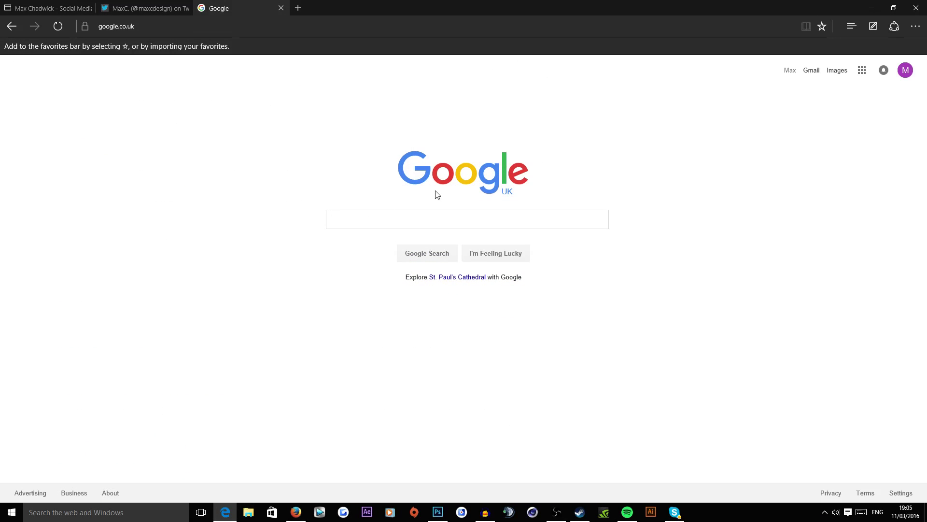
left_click(405, 225)
type("Star")
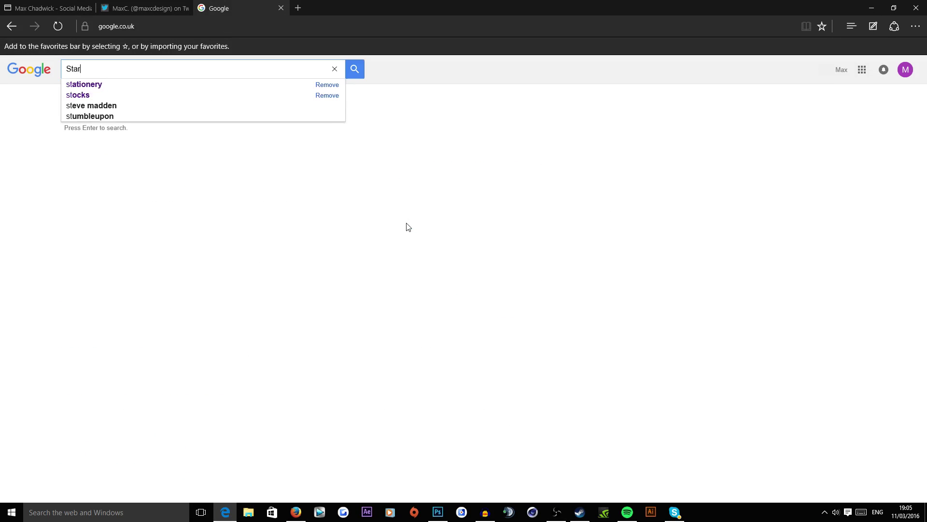
type(" wars")
key("Return")
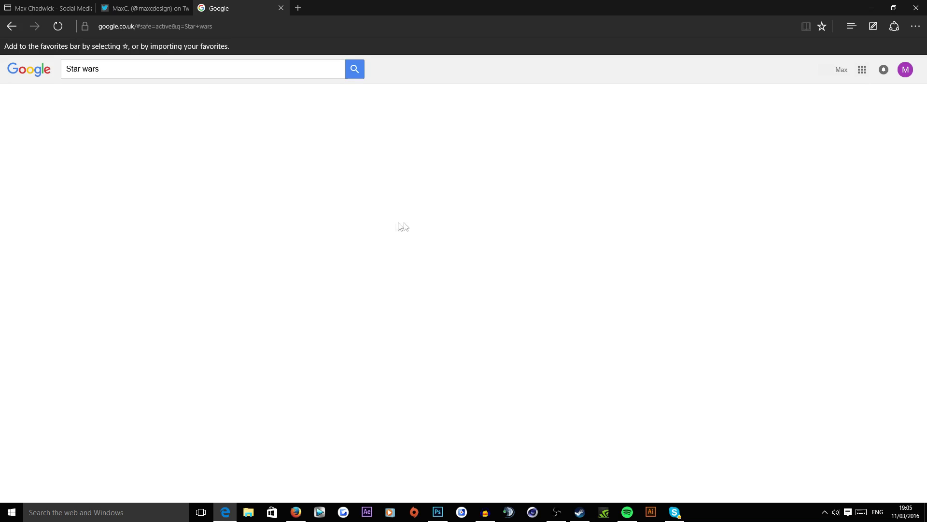
Step: Open the Galaxy of Heroes image full size from Google Images and copy it
left_click(131, 98)
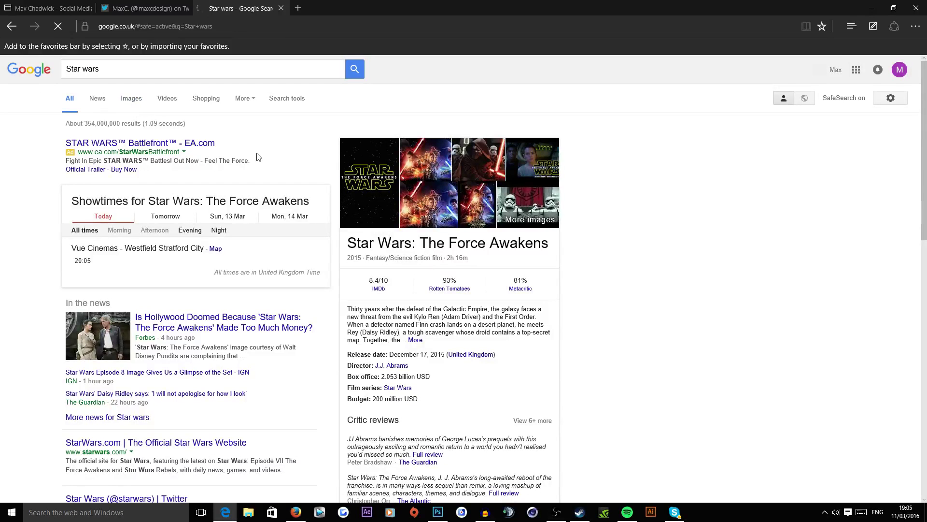
left_click(331, 205)
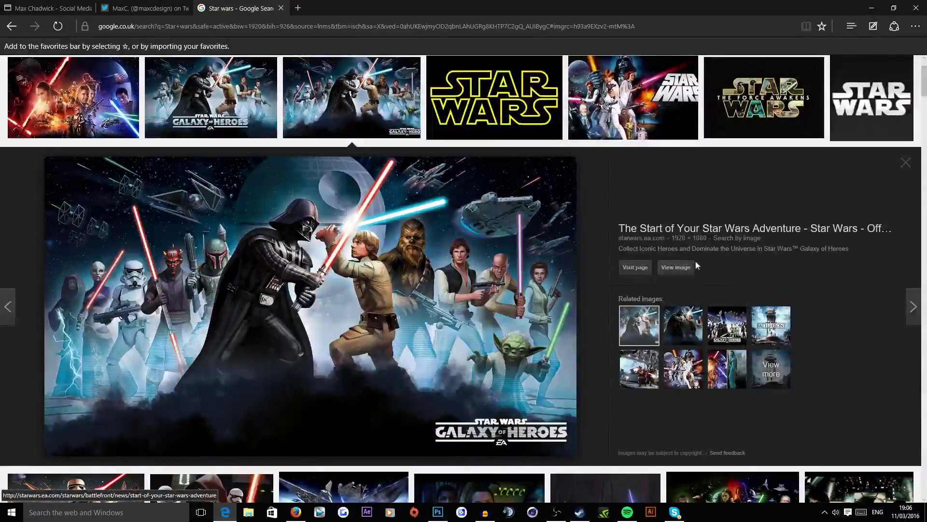
left_click(655, 264)
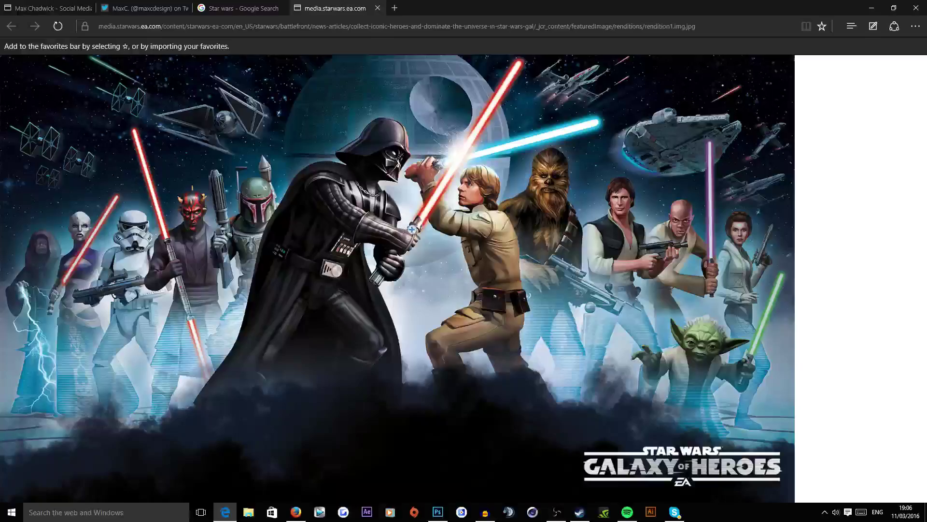
right_click(407, 224)
left_click(428, 297)
Step: Paste the Star Wars artwork into the header and scale it to fill the canvas
left_click(438, 511)
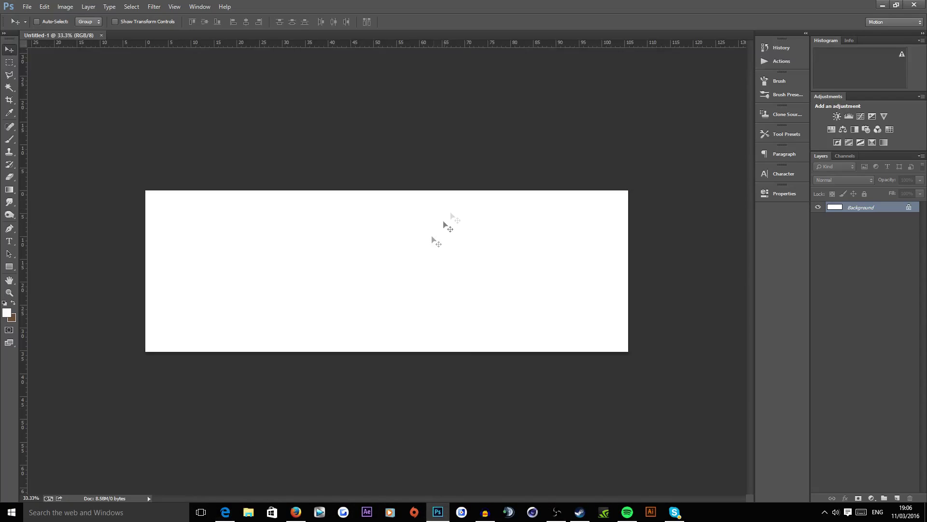
key("ctrl+v")
key("ctrl+t")
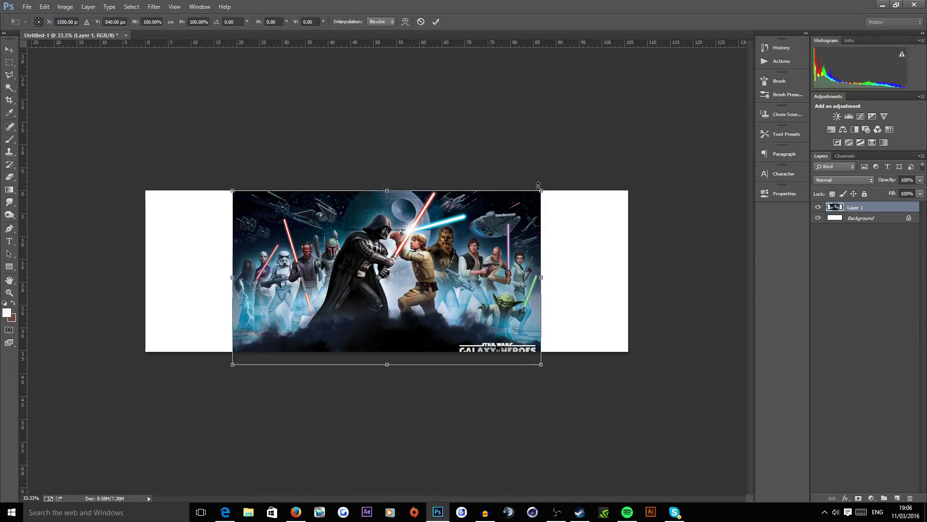
left_click_drag(542, 190, 634, 141)
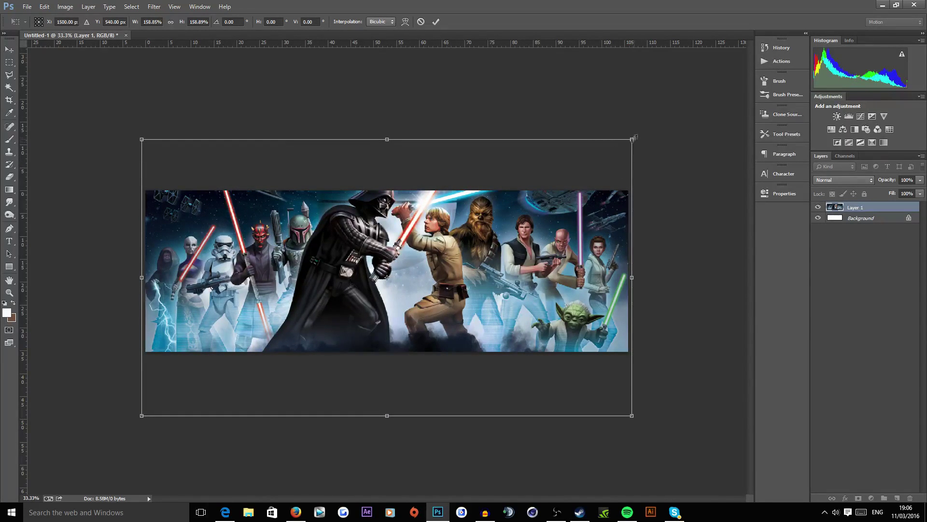
left_click_drag(633, 141, 620, 155)
mouse_move(573, 226)
left_mouse_down()
mouse_move(557, 271)
mouse_move(570, 217)
left_mouse_up()
key("Return")
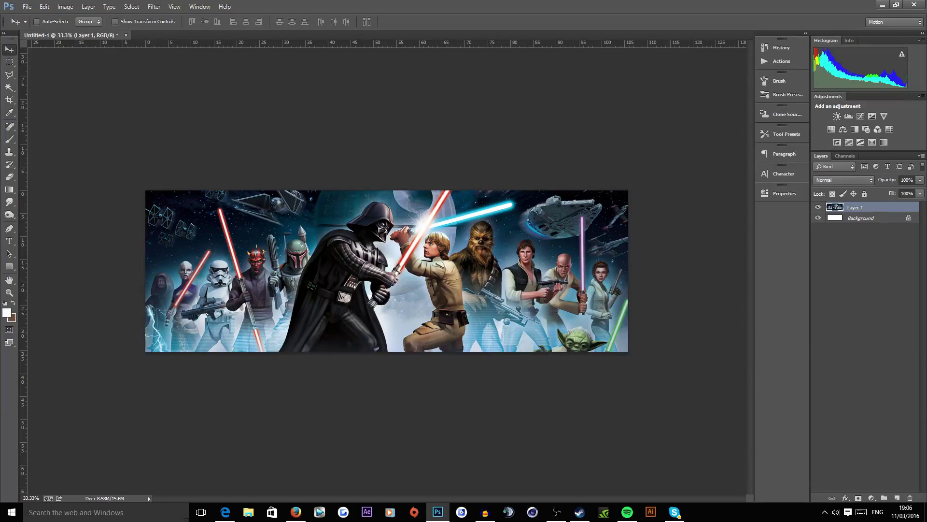
Step: Browse the social media headers project in the portfolio for reference
left_click(225, 512)
left_click(142, 9)
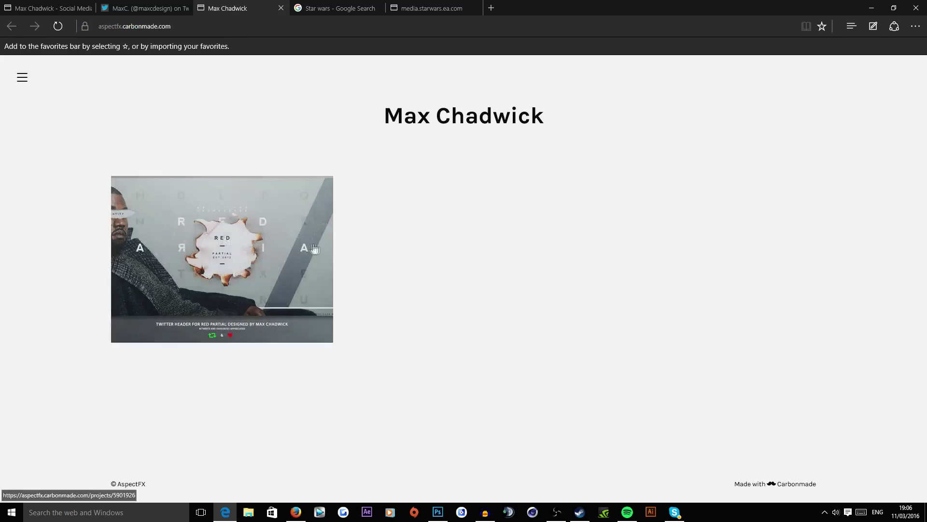
left_click(267, 270)
scroll(473, 314, "down", 5)
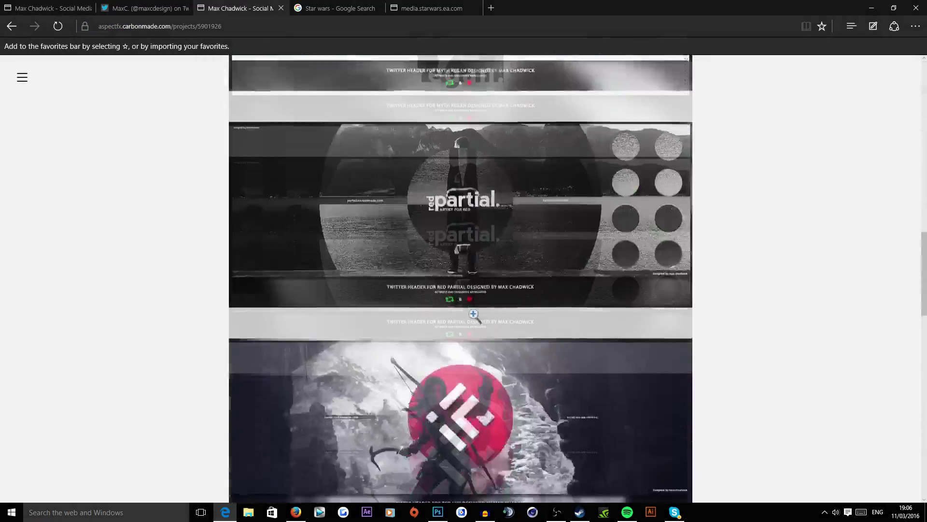
scroll(473, 314, "down", 5)
scroll(459, 188, "down", 5)
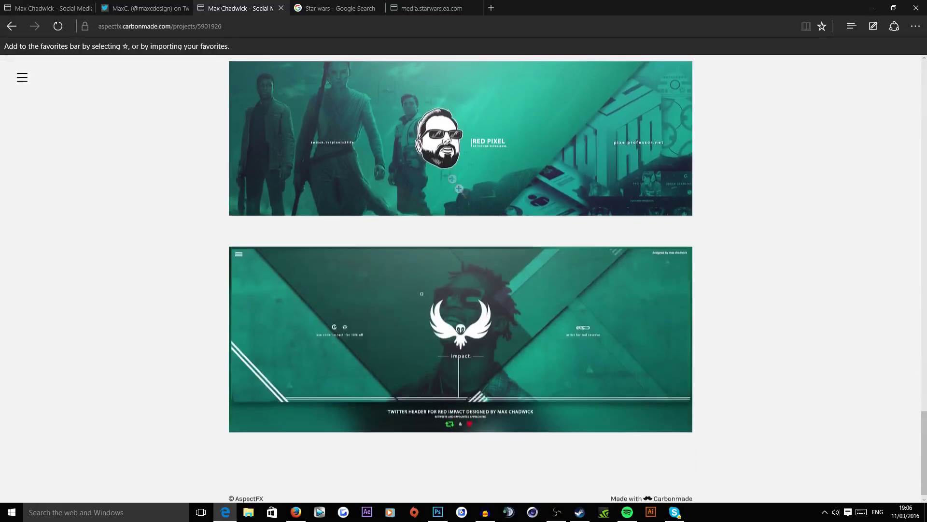
scroll(458, 188, "up", 3)
Step: Add a Gradient Map adjustment layer and set its left stop to #202233
left_click(439, 512)
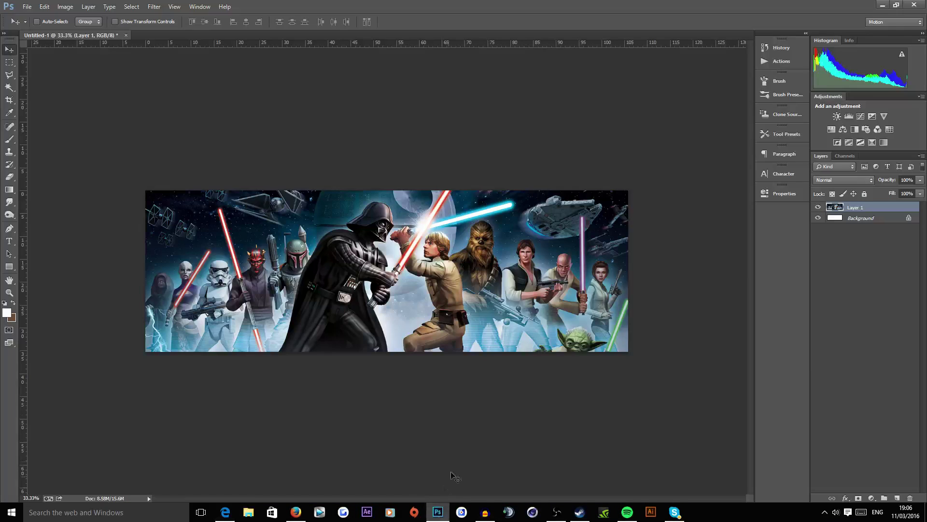
left_click(872, 498)
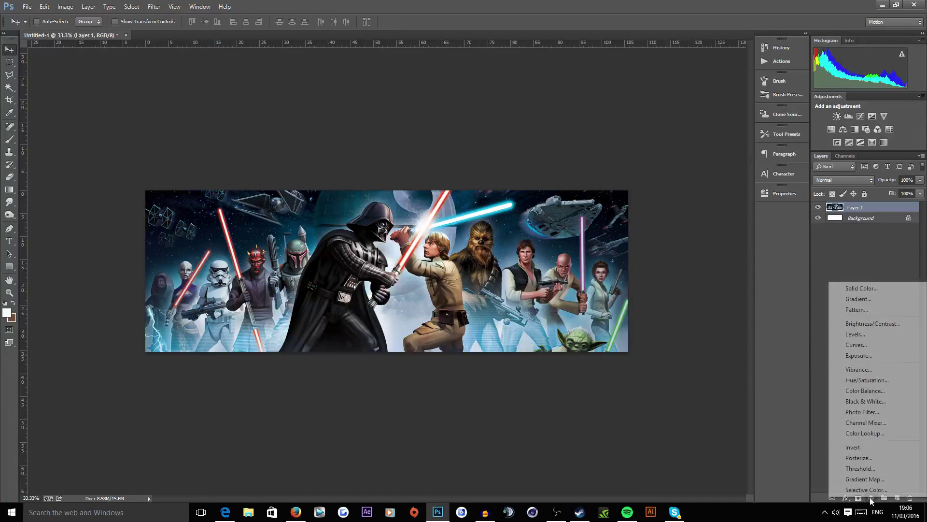
left_click(866, 479)
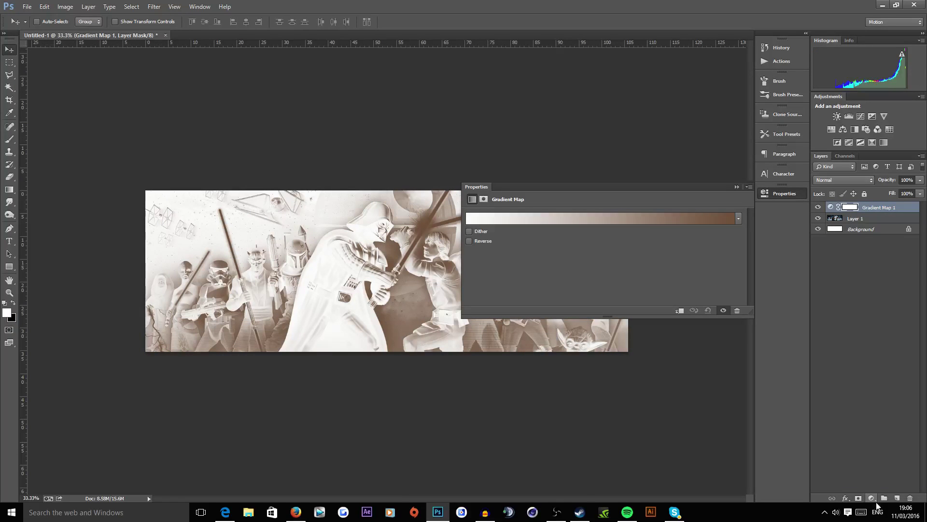
left_click(515, 219)
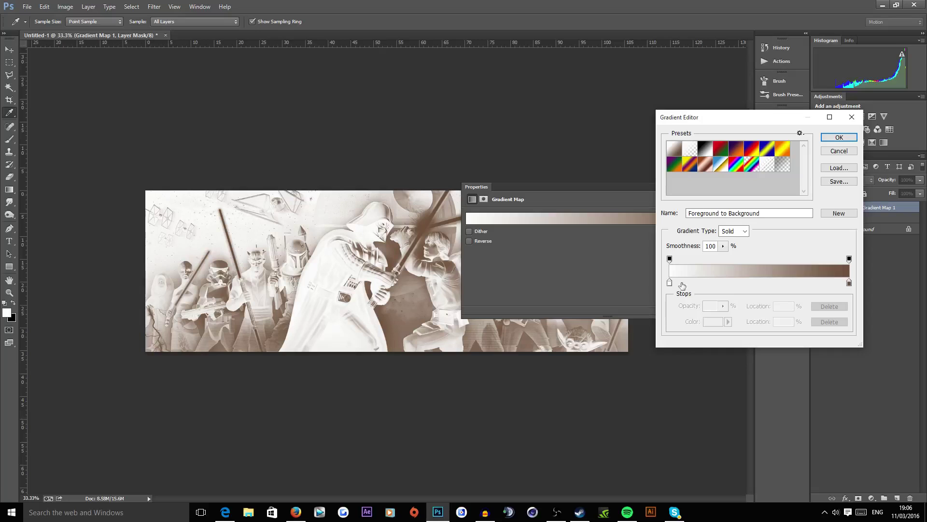
left_click_drag(672, 285, 674, 285)
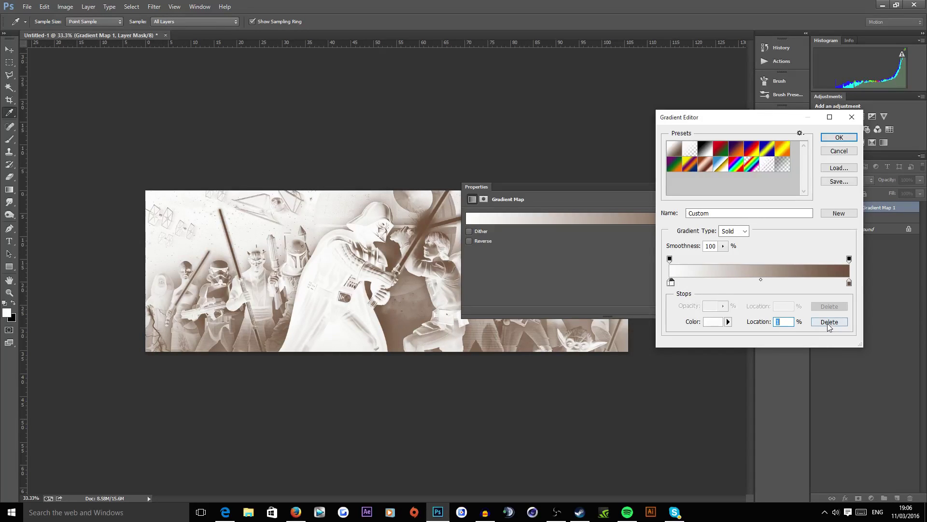
key("Down")
left_click(715, 321)
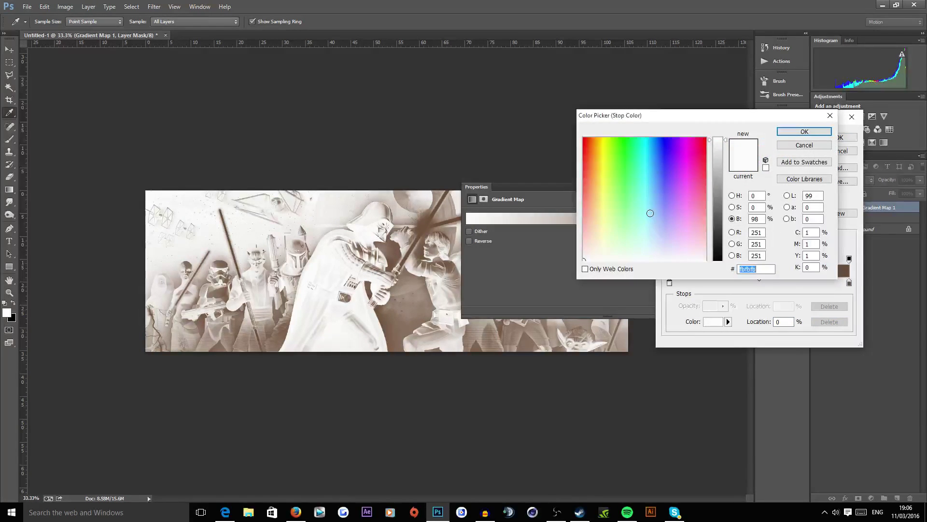
left_click_drag(661, 221, 623, 261)
type("2022")
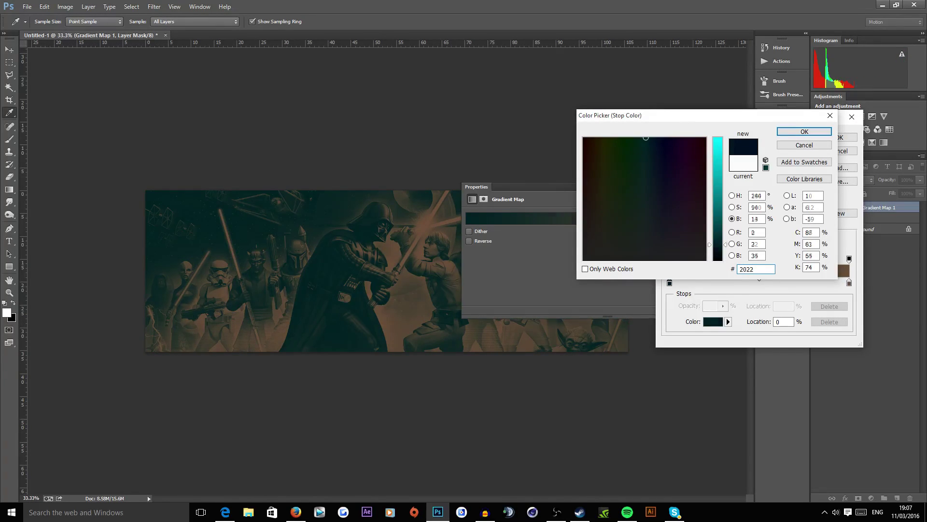
type("33")
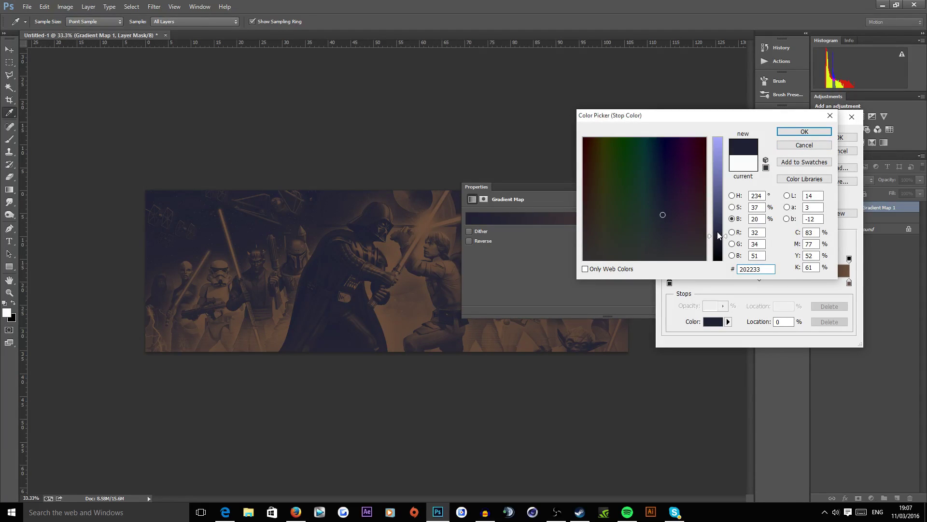
left_click(804, 131)
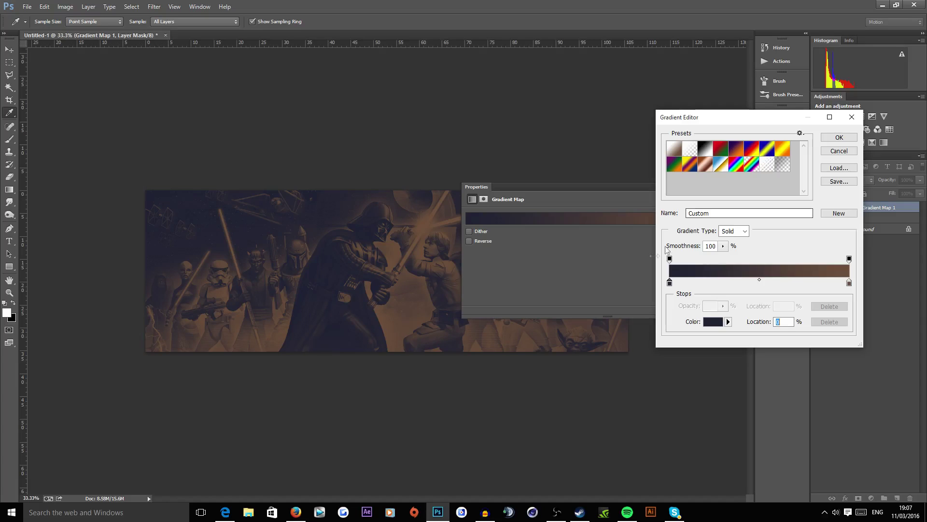
Step: Set the right gradient stop to pink #f70d44 and confirm the Gradient Editor
left_click(849, 284)
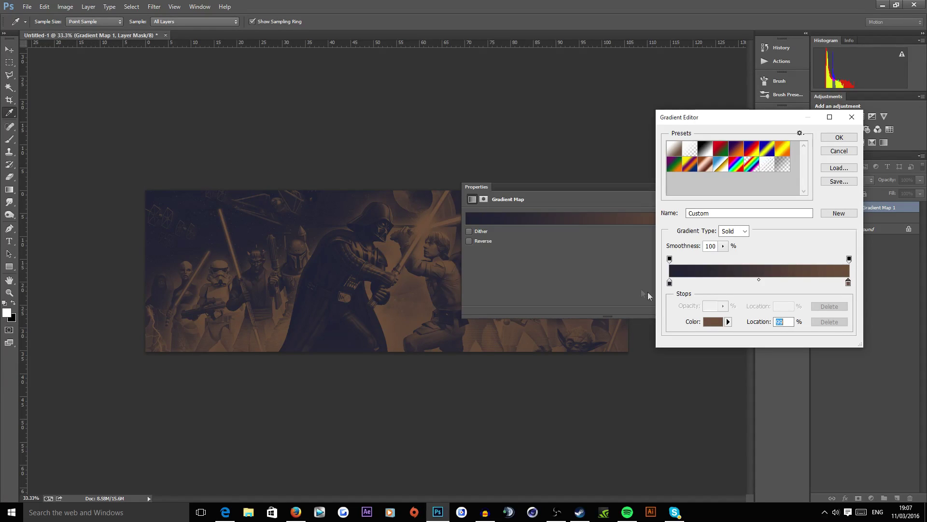
left_click(713, 322)
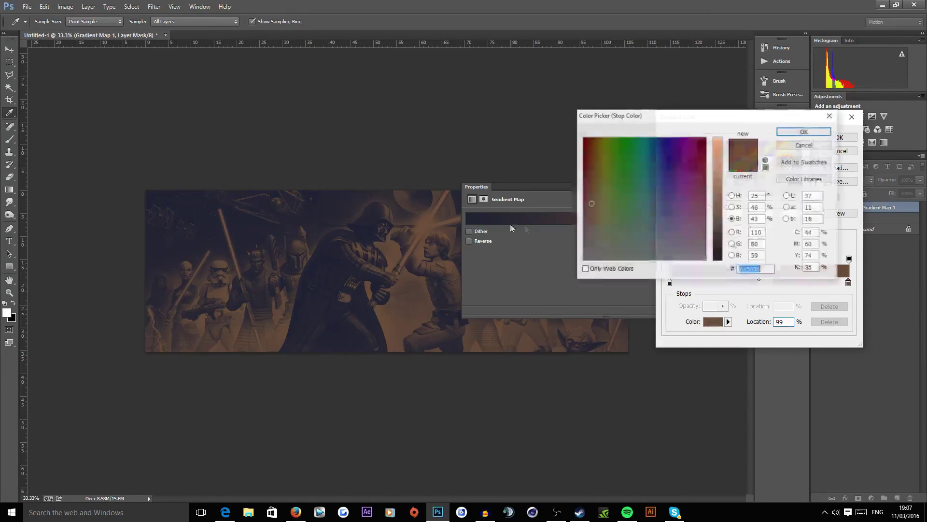
left_click_drag(710, 161, 710, 145)
mouse_move(604, 162)
left_mouse_down()
mouse_move(657, 162)
mouse_move(619, 147)
mouse_move(634, 155)
mouse_move(635, 145)
left_mouse_up()
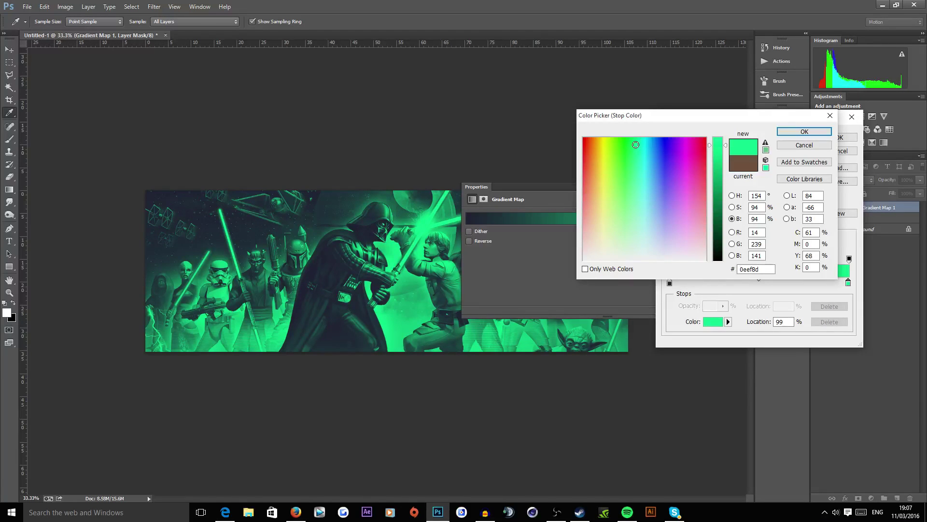
left_click(225, 512)
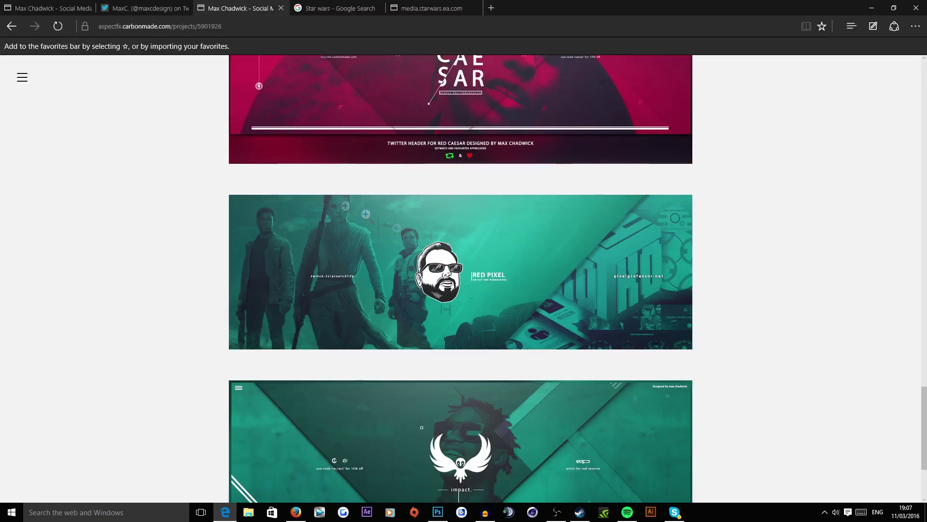
scroll(427, 223, "down", 3)
scroll(411, 253, "up", 6)
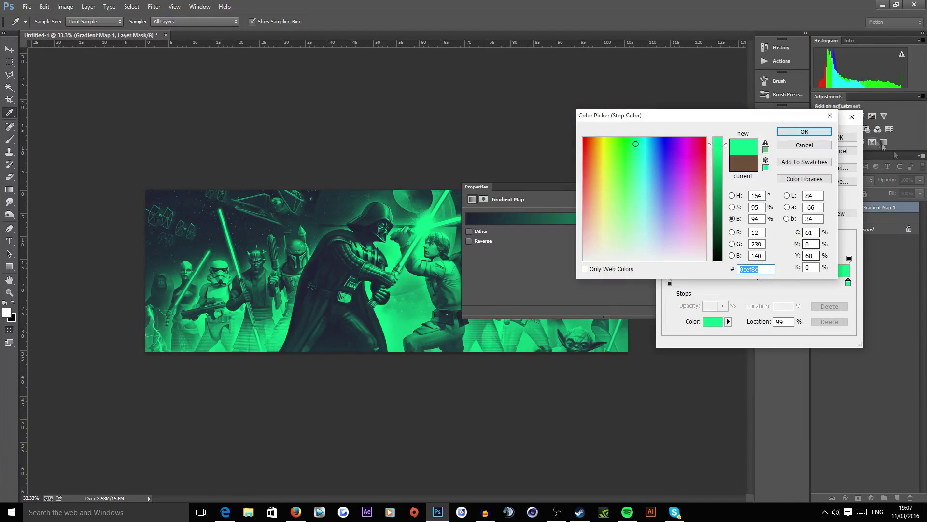
left_click(714, 141)
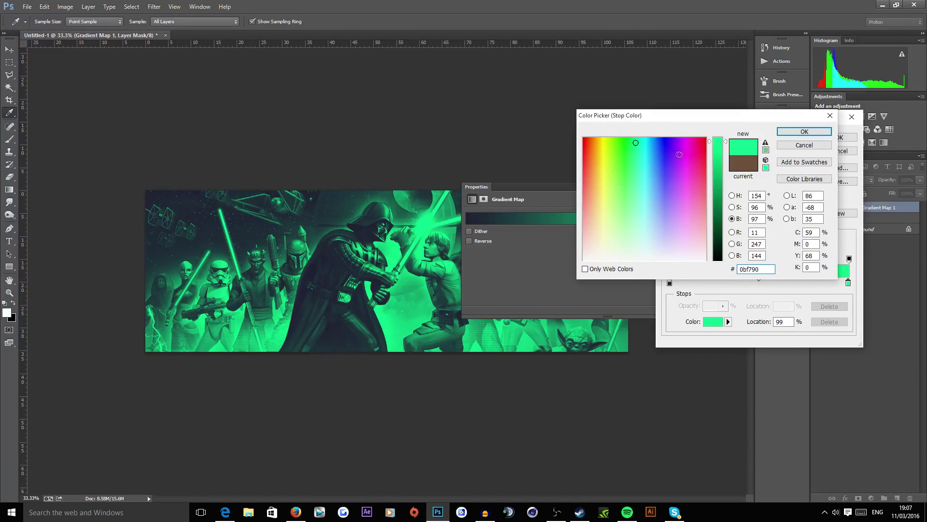
mouse_move(679, 154)
left_mouse_down()
mouse_move(701, 143)
mouse_move(691, 145)
mouse_move(698, 156)
mouse_move(700, 144)
left_mouse_up()
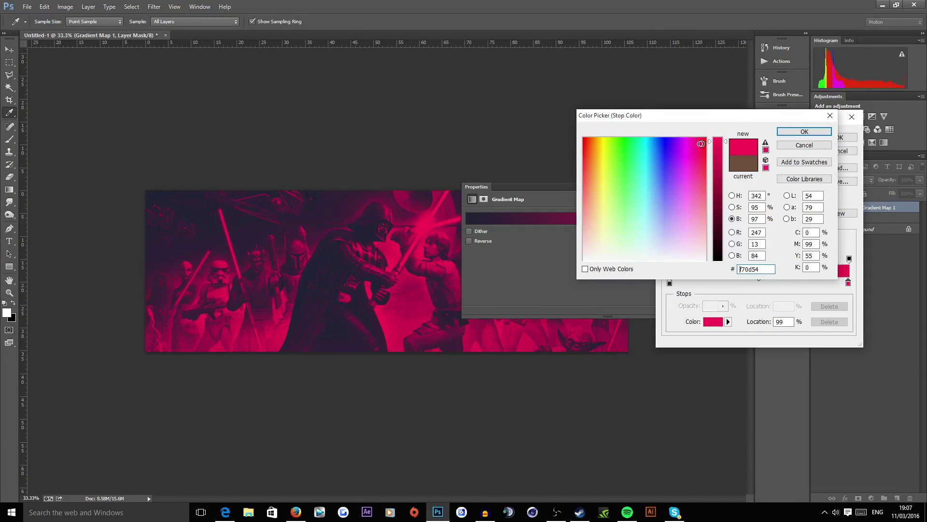
left_click(778, 132)
left_click(842, 138)
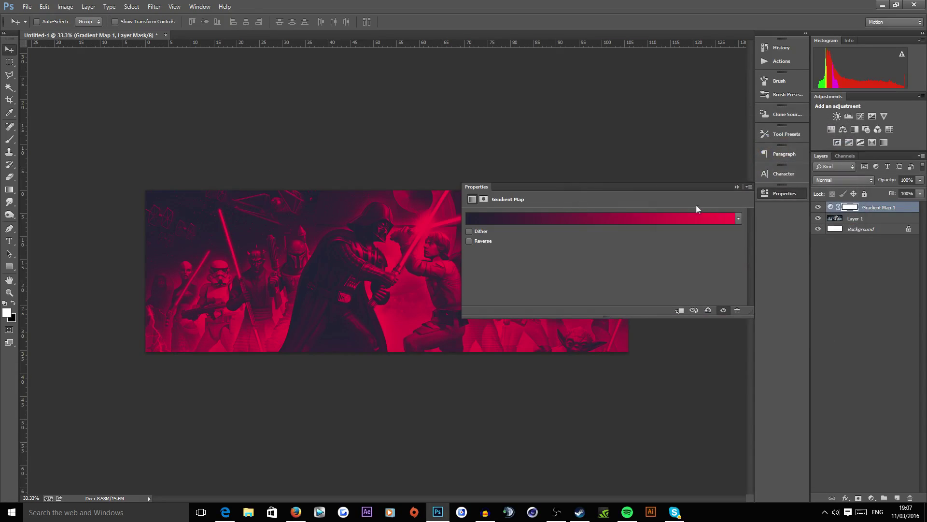
Step: Collapse the gradient map properties, select the Brush tool, and add new Layer 2
left_click(739, 187)
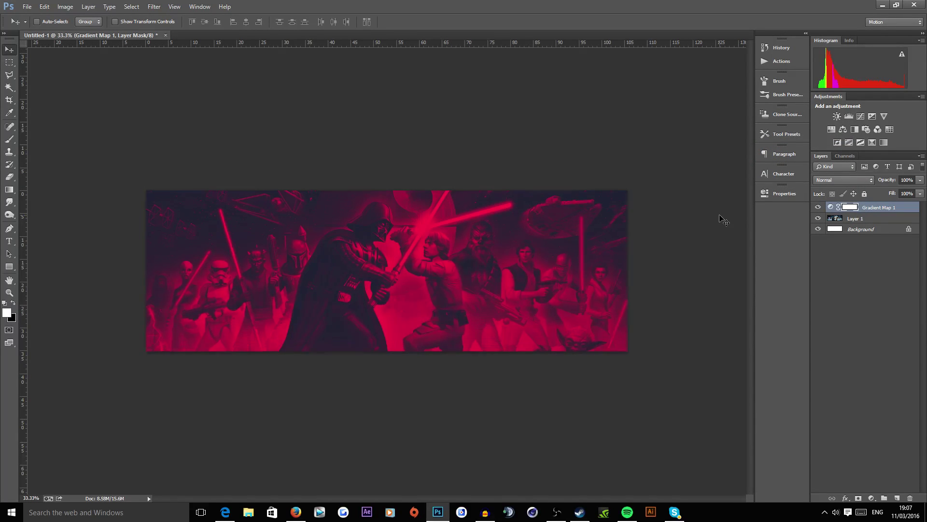
key("ctrl+plus")
key("ctrl+plus")
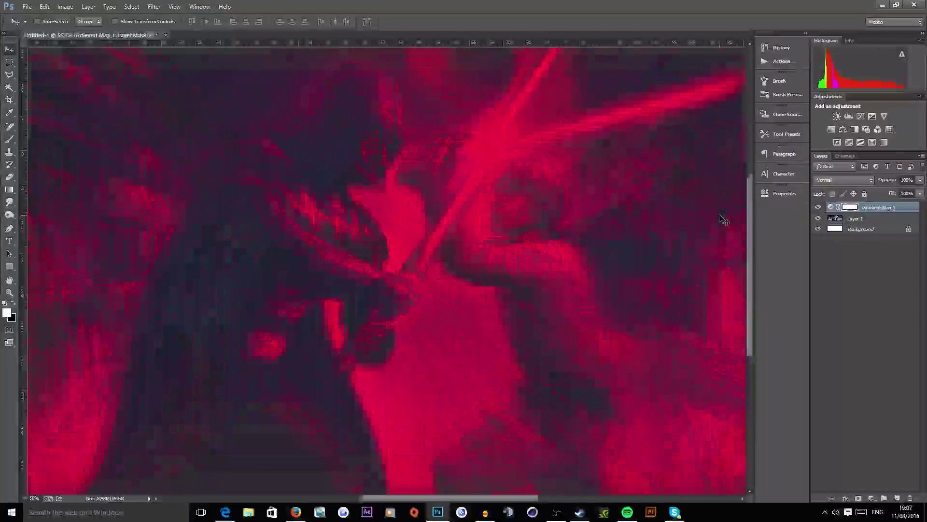
key("ctrl+minus")
key("ctrl+minus")
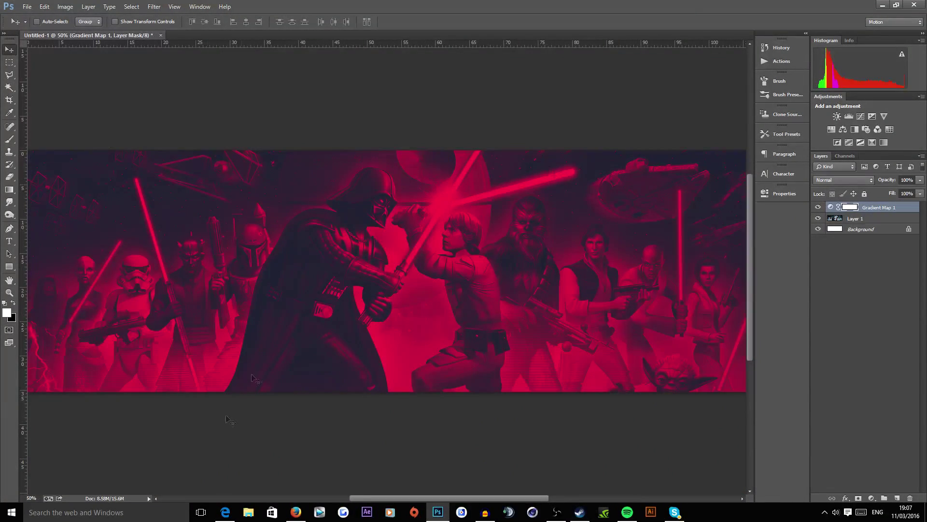
left_click(10, 139)
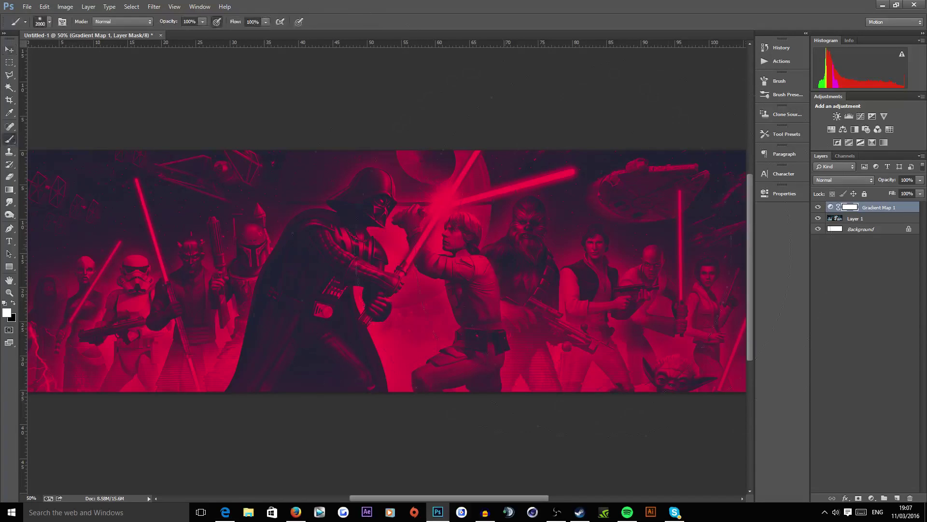
left_click(896, 497)
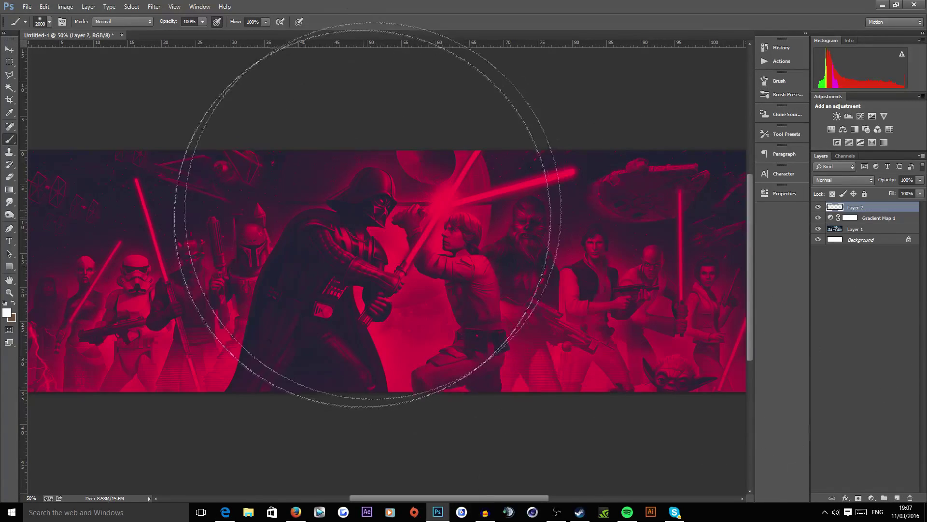
scroll(366, 223, "down", 2)
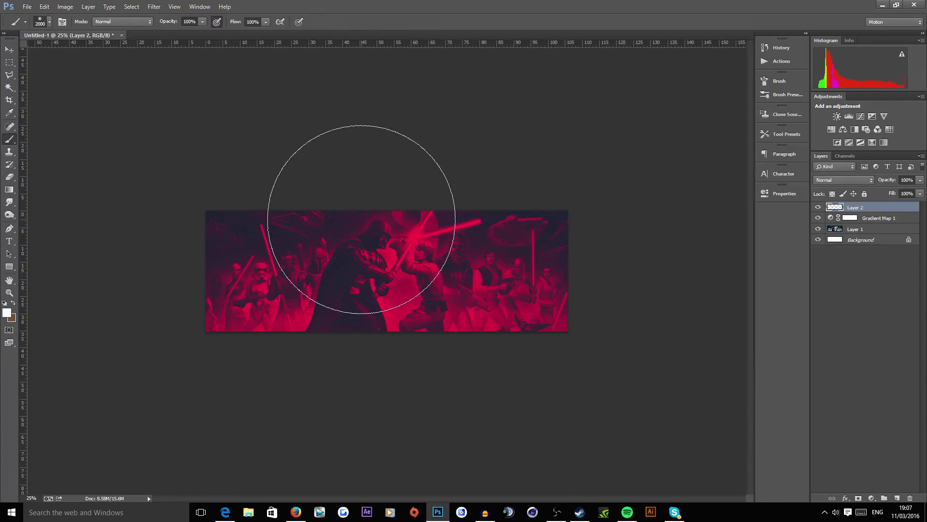
Step: Paint a soft white glow at the top-middle of the banner on Layer 2
mouse_move(399, 116)
left_mouse_down()
mouse_move(573, 303)
mouse_move(437, 137)
mouse_move(392, 128)
mouse_move(505, 274)
mouse_move(426, 387)
left_mouse_up()
key("ctrl+z")
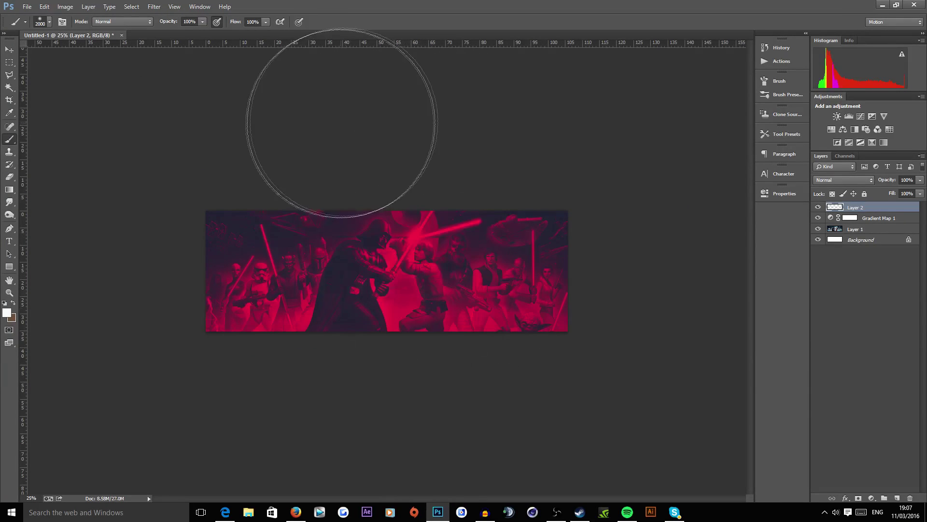
key("ctrl+z")
left_click_drag(393, 120, 480, 440)
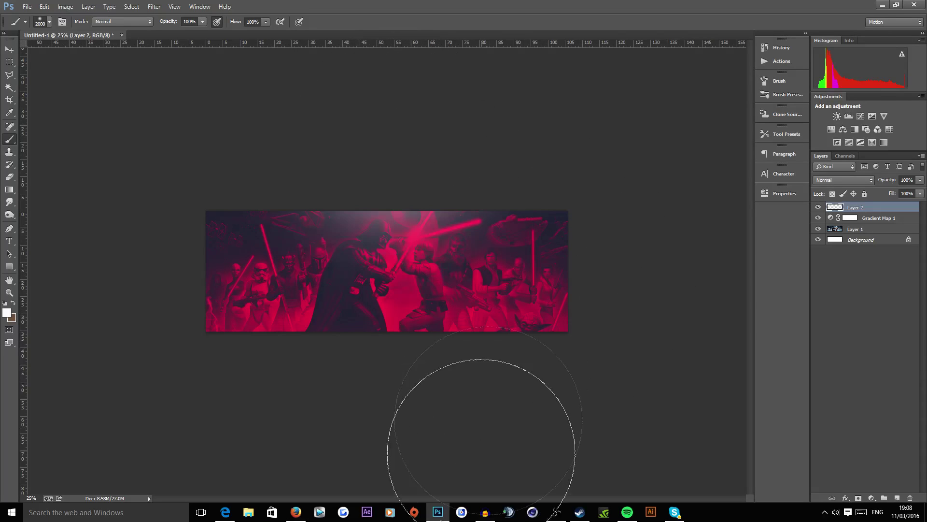
key("ctrl+z")
right_click(384, 290)
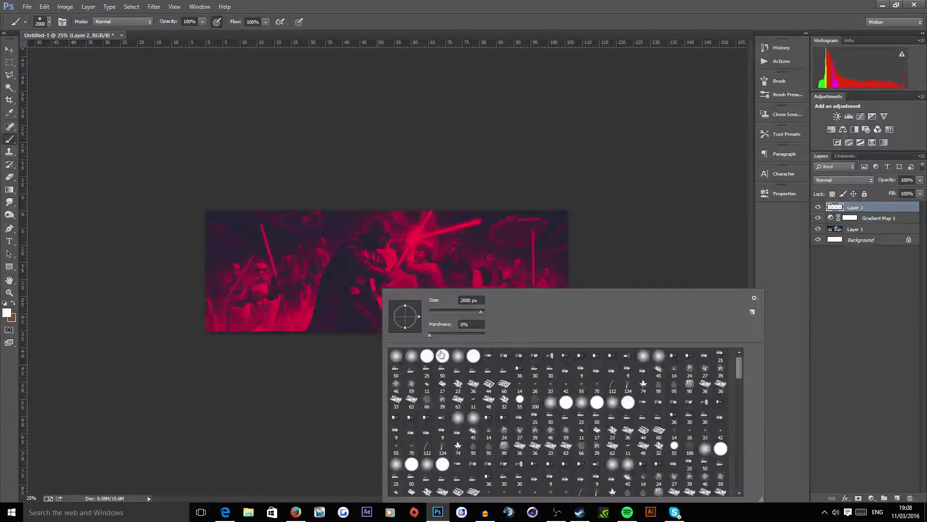
left_click(383, 124)
mouse_move(383, 124)
left_mouse_down()
mouse_move(421, 234)
mouse_move(413, 265)
mouse_move(382, 198)
left_mouse_up()
key("ctrl+z")
left_click_drag(352, 124, 362, 124)
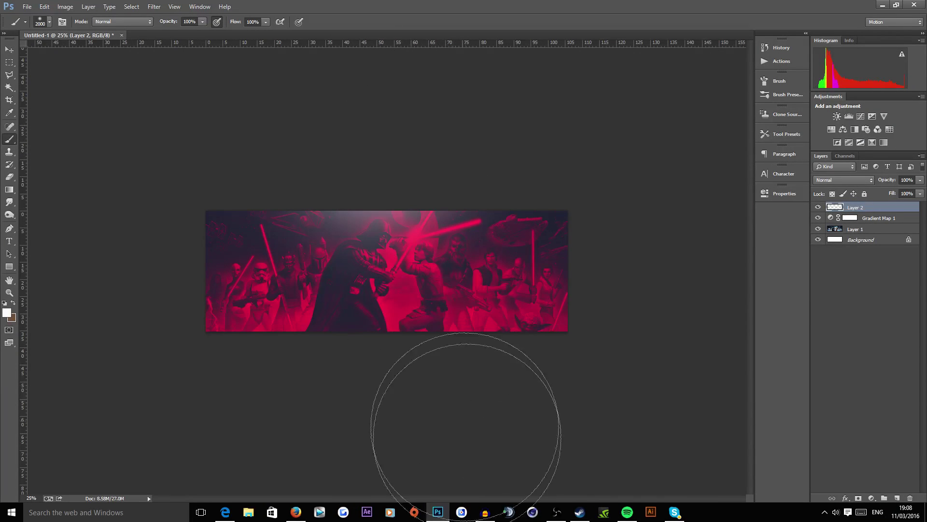
Step: Set the view to 33.3% and add an empty layer above Gradient Map 1
key("ctrl+plus")
key("ctrl+plus")
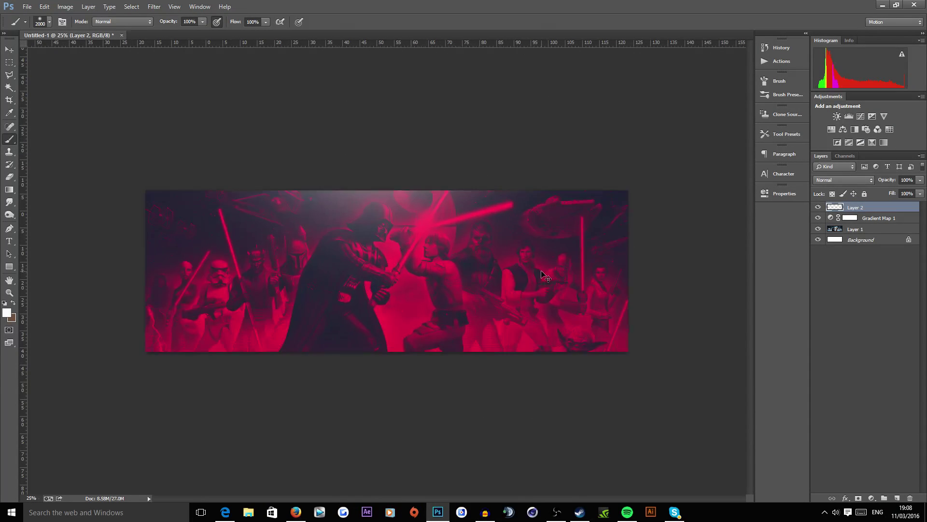
key("ctrl+minus")
key("ctrl+minus")
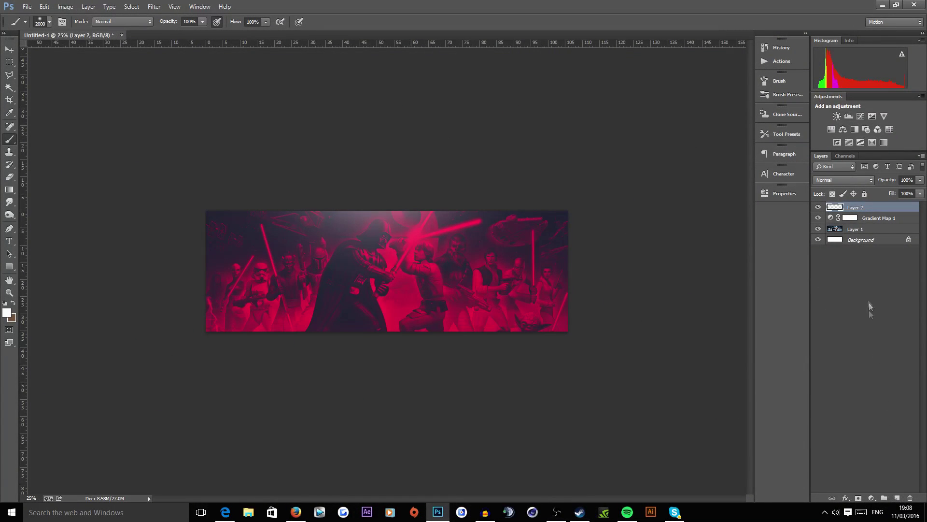
left_click(874, 223)
left_click(897, 498)
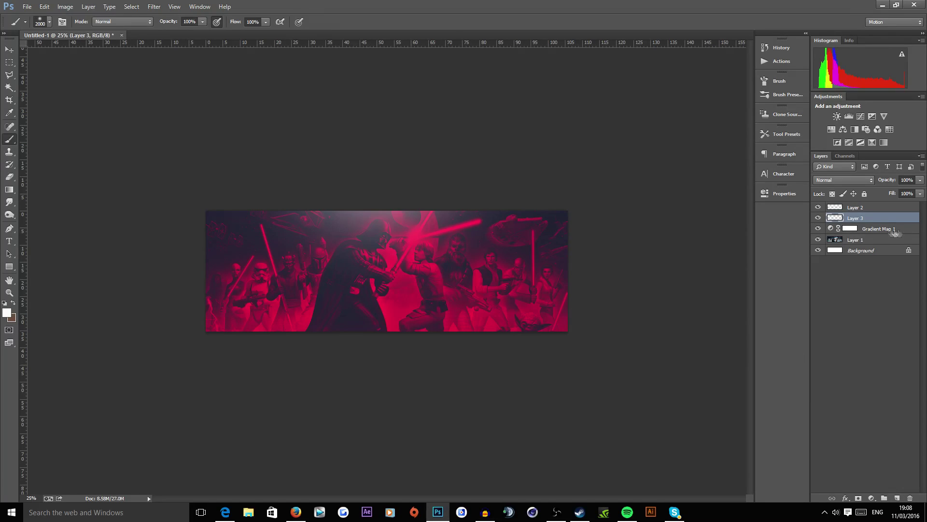
Step: Set the foreground colour to #202233 and brush it across the banner's bottom
left_click(8, 313)
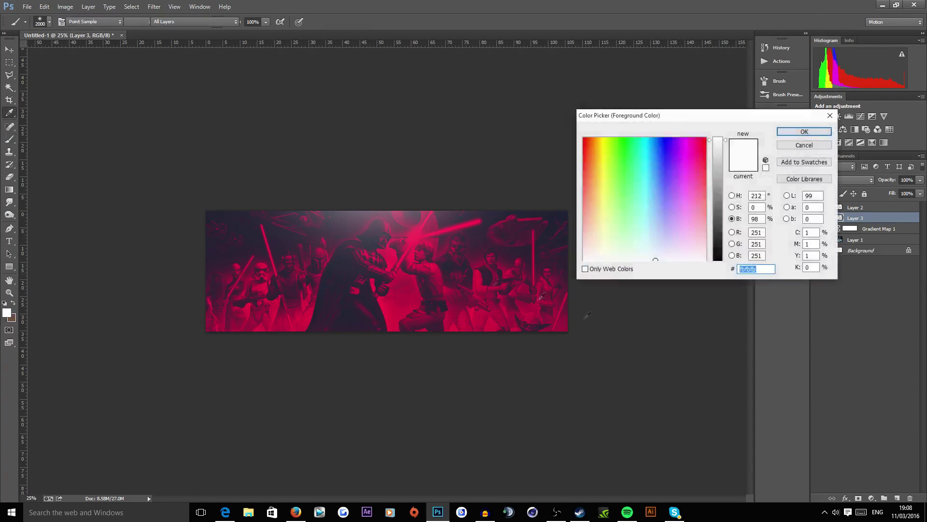
type("202233")
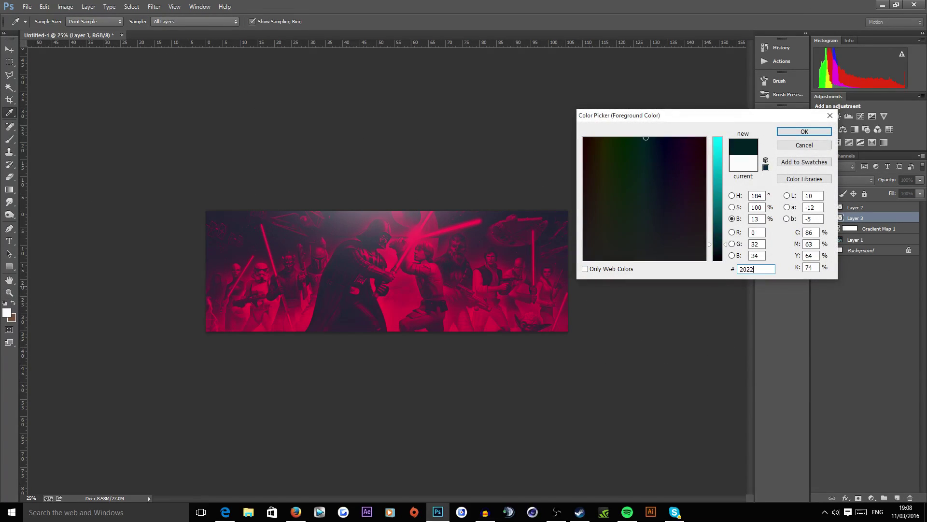
left_click(805, 131)
key("b")
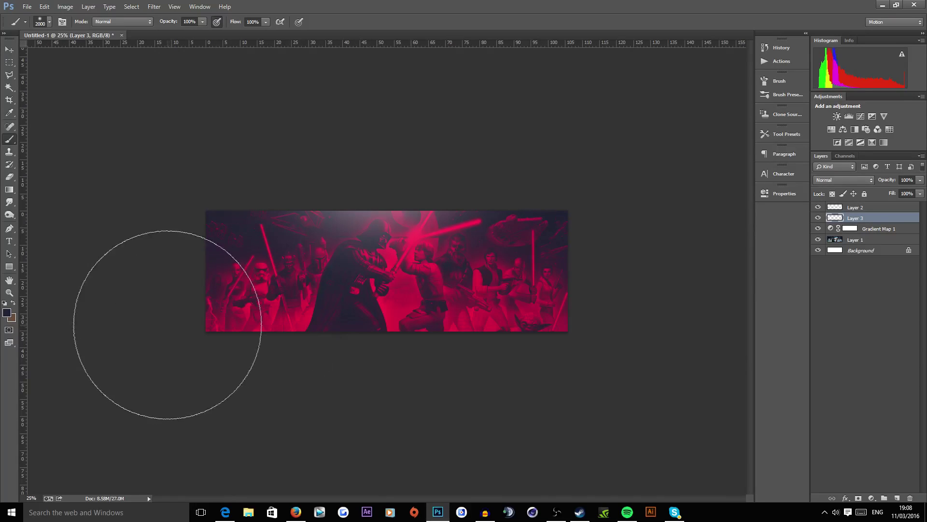
left_click_drag(307, 380, 654, 352)
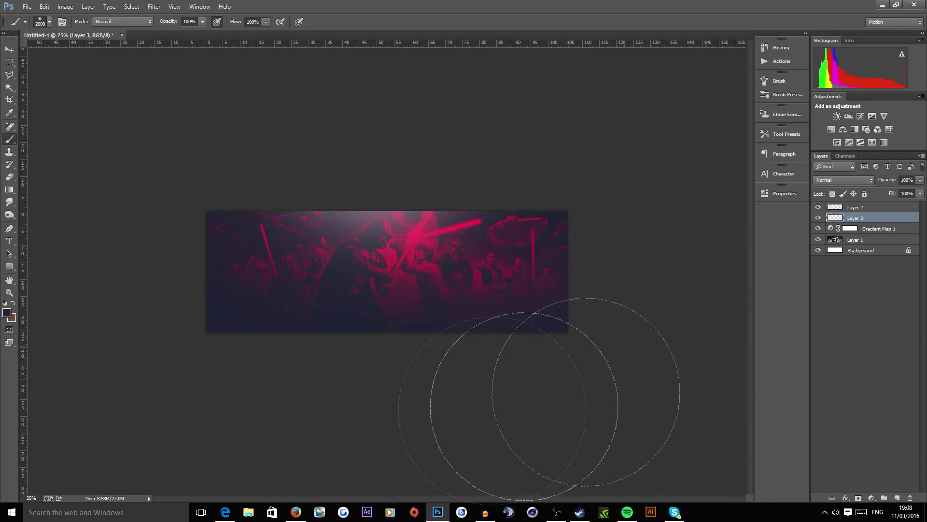
Step: Set the navy layer's blend mode to Soft Light and opacity to 63%
left_click(858, 181)
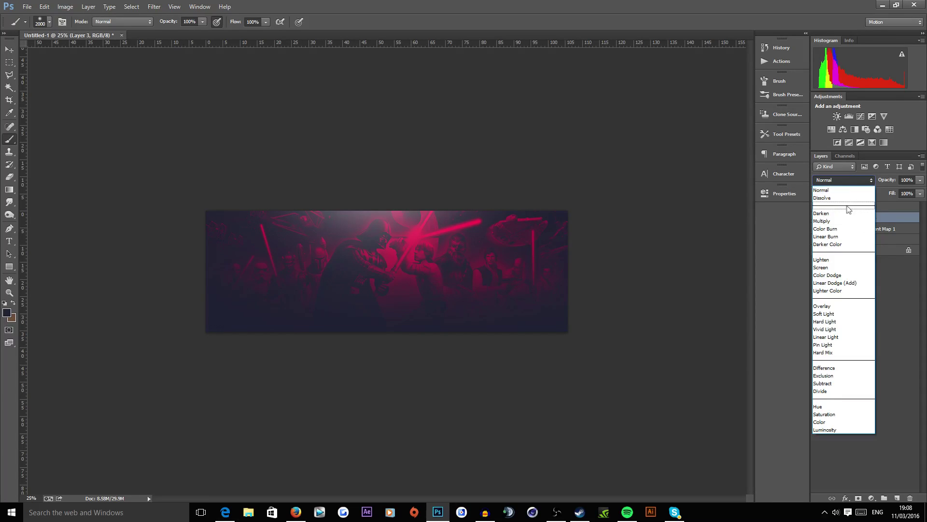
left_click(853, 182)
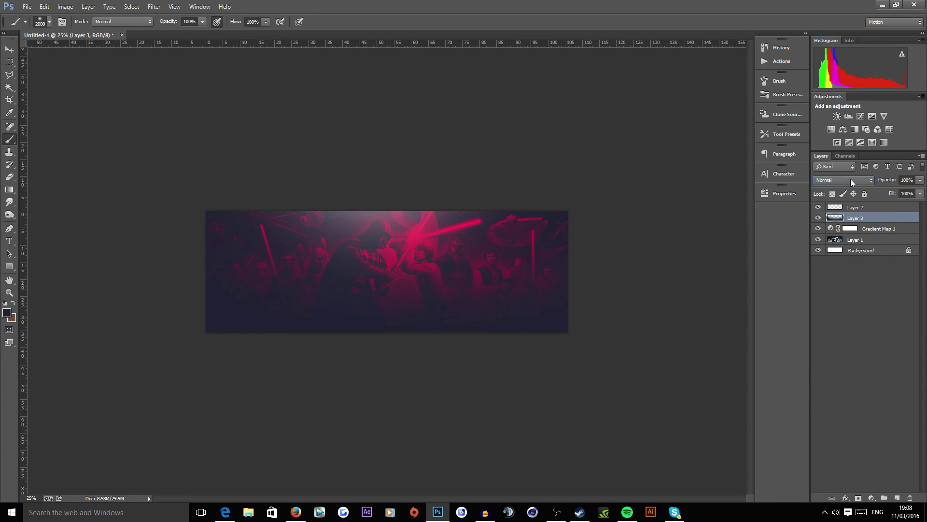
left_click(850, 179)
left_click(846, 182)
left_click(845, 181)
left_click(840, 311)
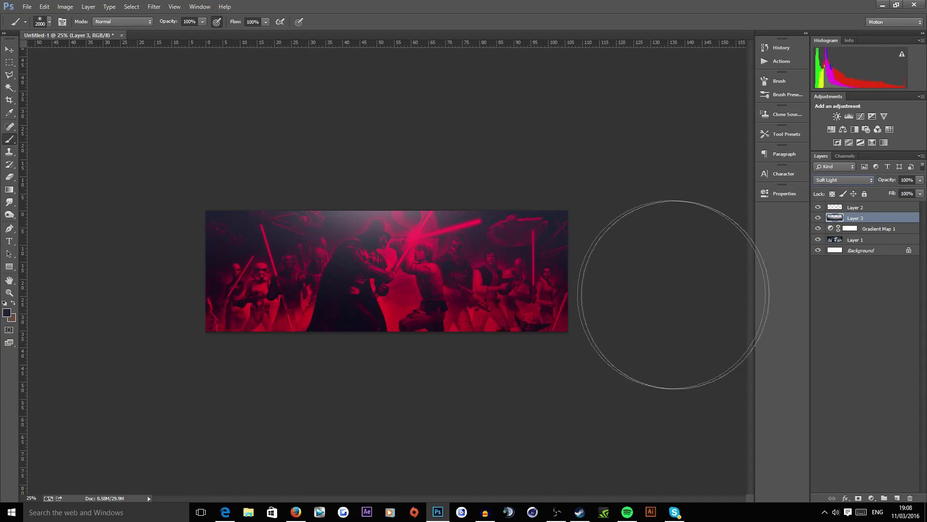
left_click(920, 193)
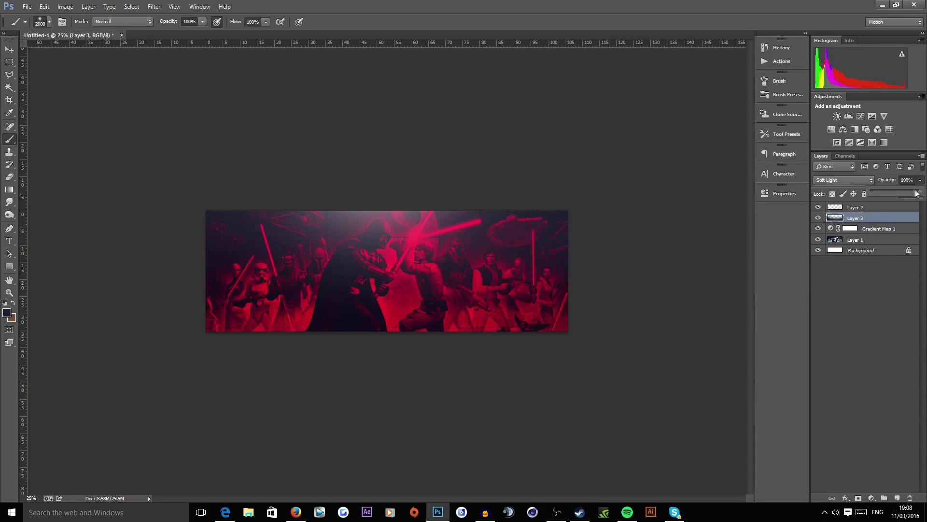
mouse_move(917, 193)
left_mouse_down()
mouse_move(888, 190)
mouse_move(901, 191)
left_mouse_up()
left_click(10, 50)
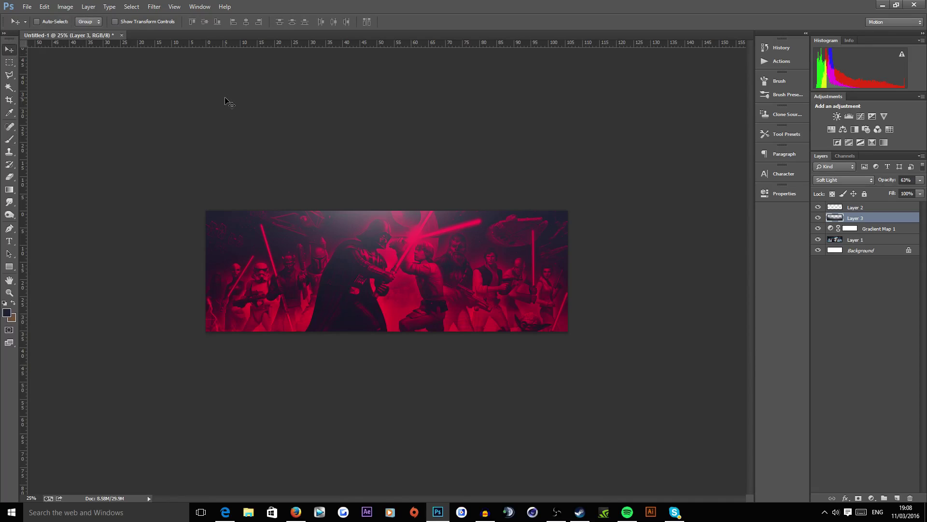
Step: Add a text layer reading 'FORCE' and colour it white #ffffff
key("ctrl+plus")
key("ctrl+plus")
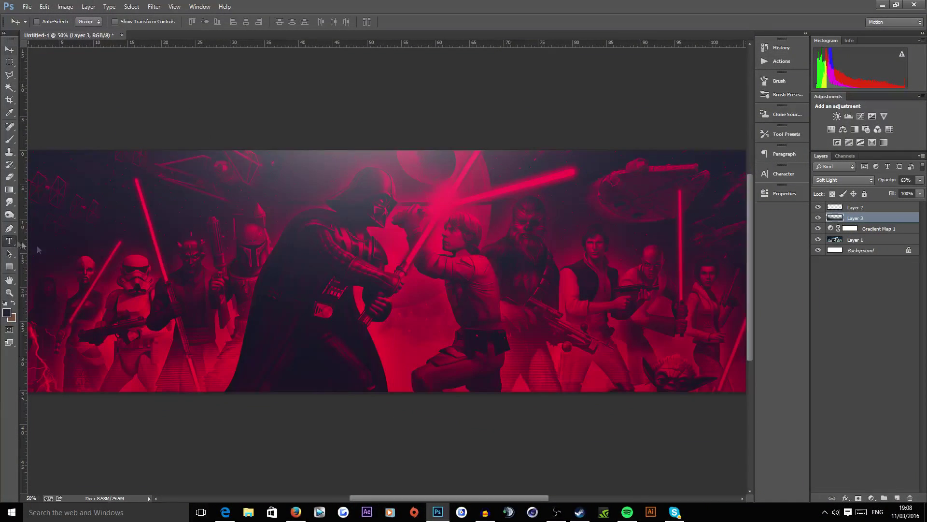
key("t")
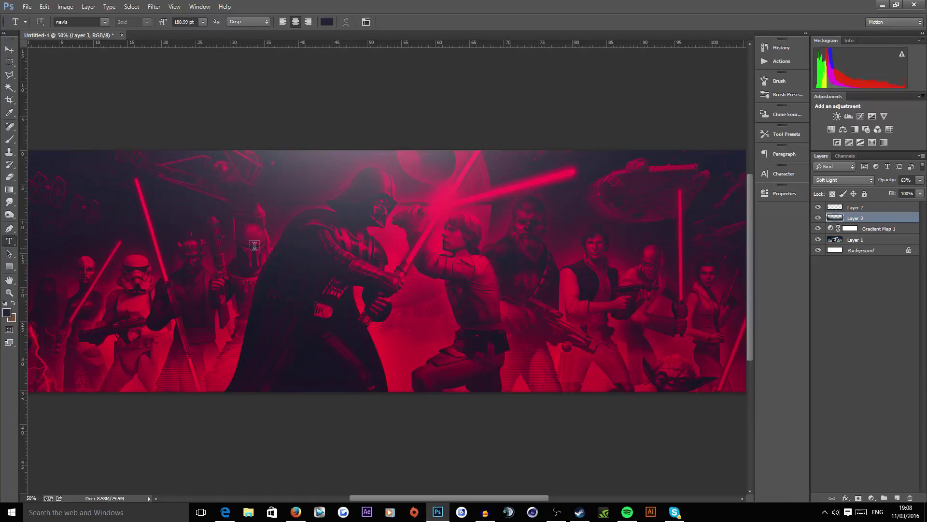
left_click(573, 384)
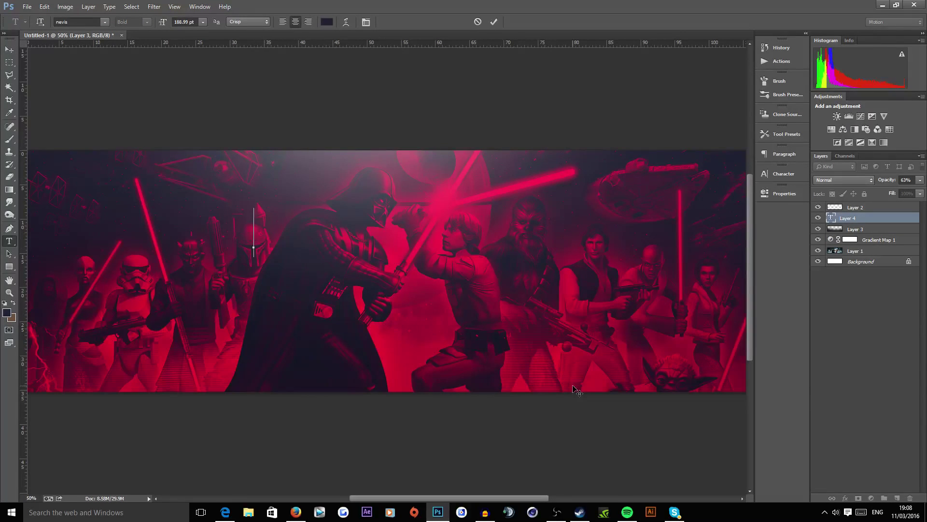
type("FORCE")
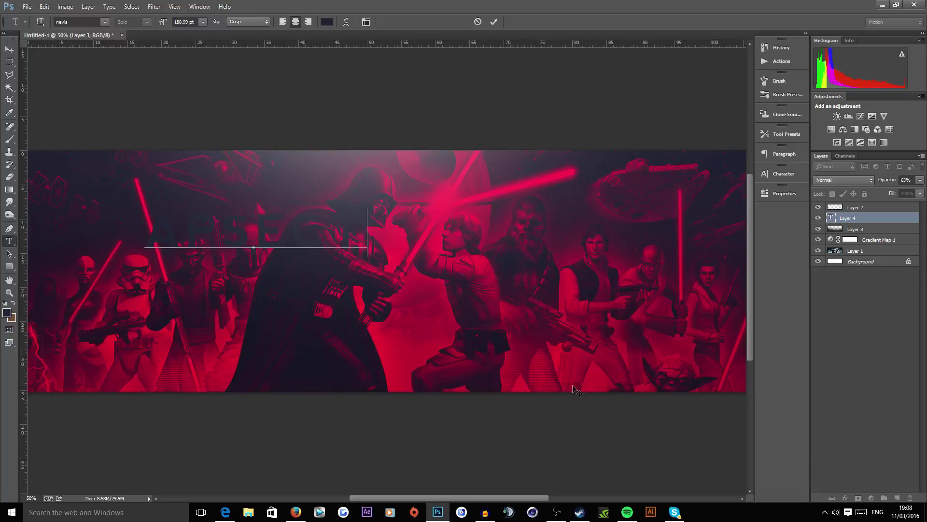
key("ctrl+a")
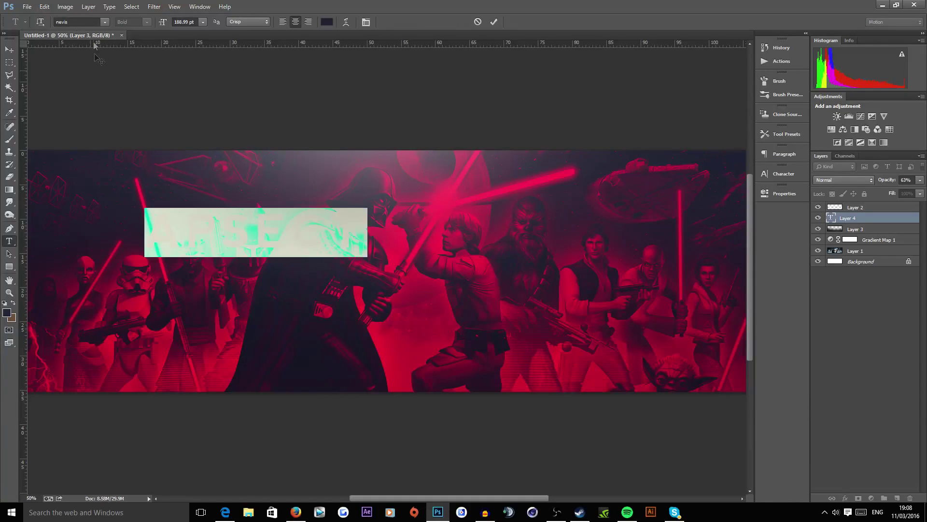
left_click(7, 313)
type("ffffff")
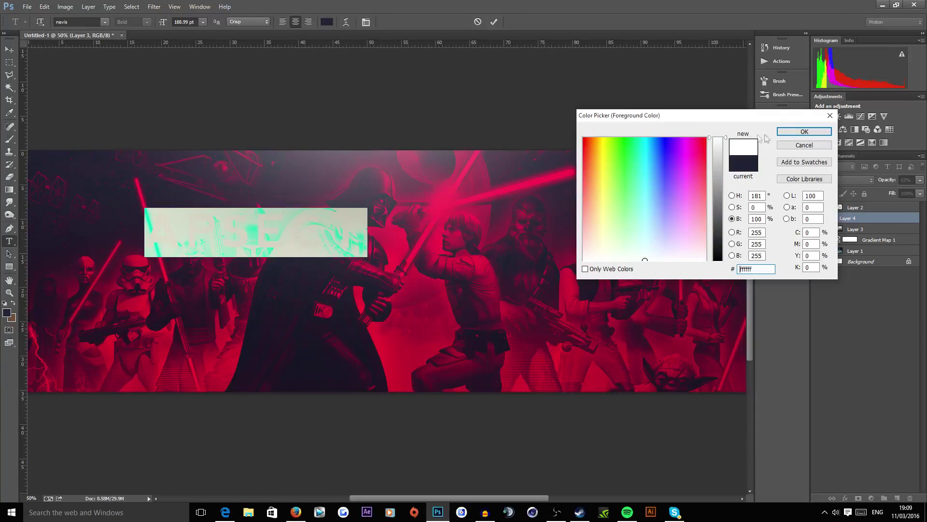
left_click(803, 132)
Step: Move the text to the banner's left edge and add a vertical centre guide
left_click(9, 50)
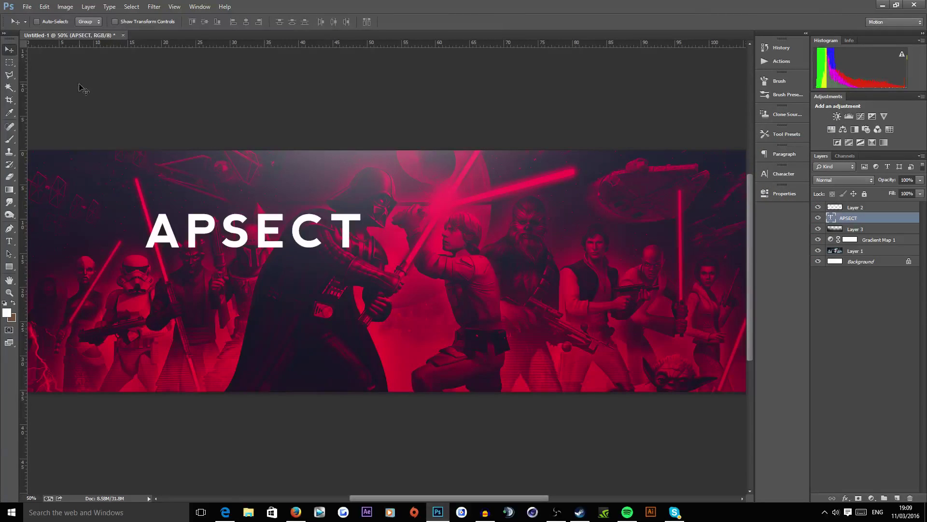
key("ctrl+minus")
key("ctrl+minus")
key("ctrl+minus")
key("ctrl+plus")
key("ctrl+plus")
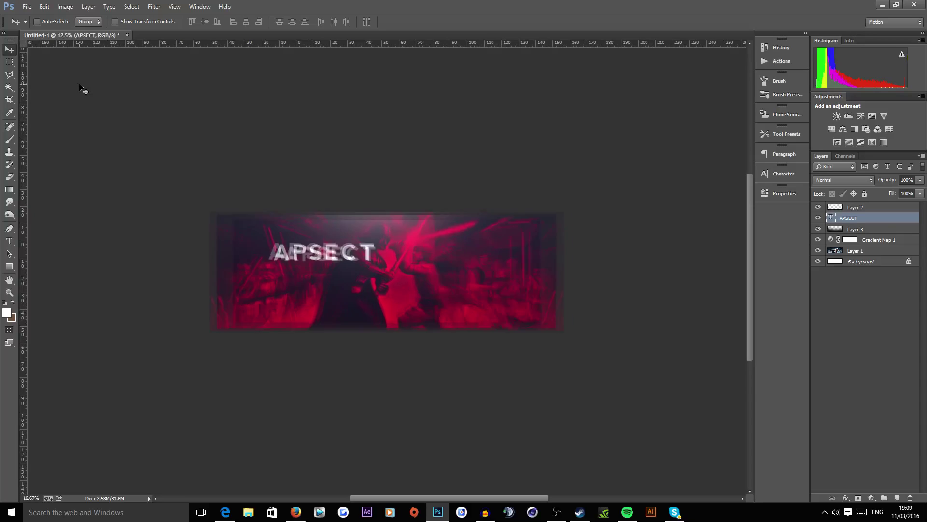
left_click_drag(295, 235, 215, 257)
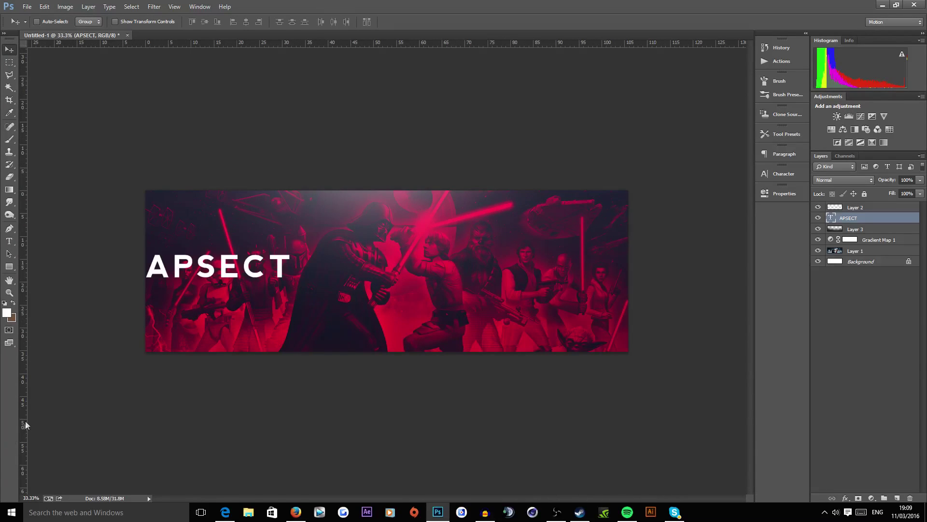
left_click_drag(23, 425, 387, 410)
left_click_drag(421, 45, 396, 270)
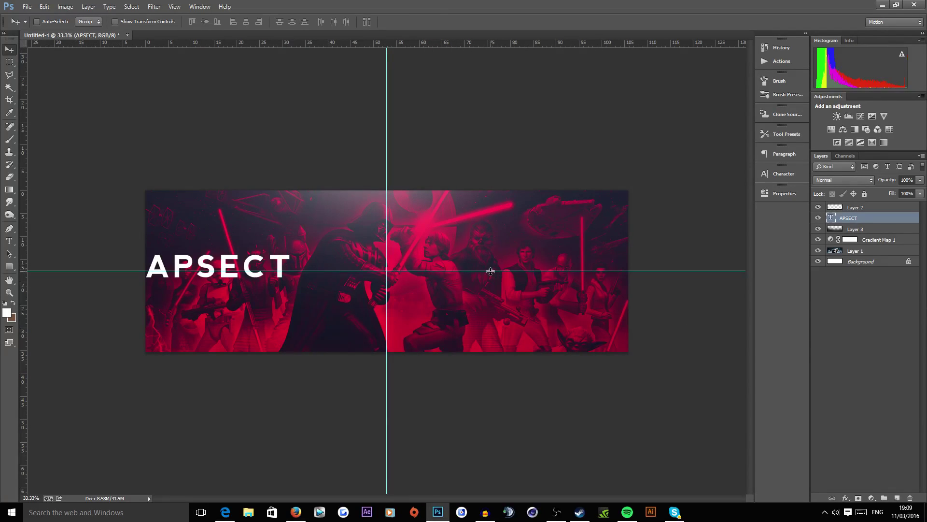
left_click_drag(491, 271, 435, 43)
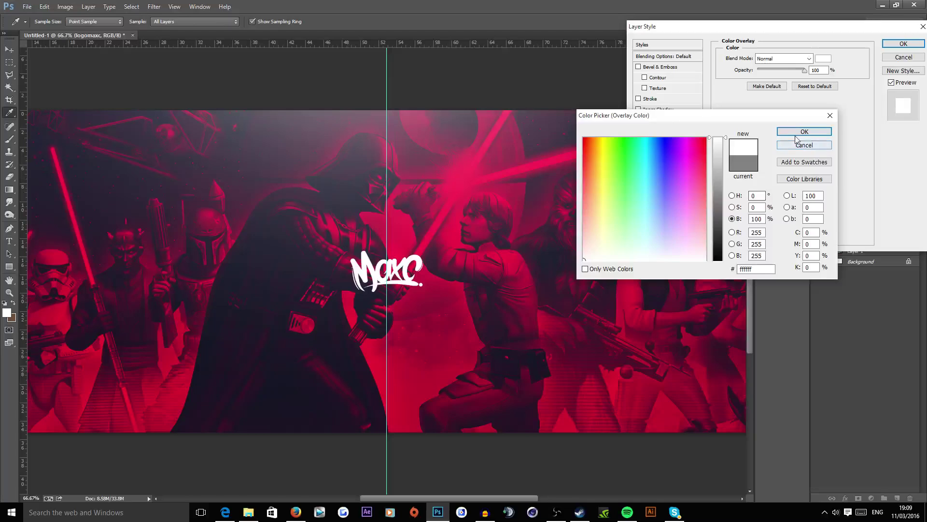
left_click(788, 130)
Step: Apply the white colour overlay and enlarge the Maxc logo to about 176%
left_click(886, 67)
key("ctrl+t")
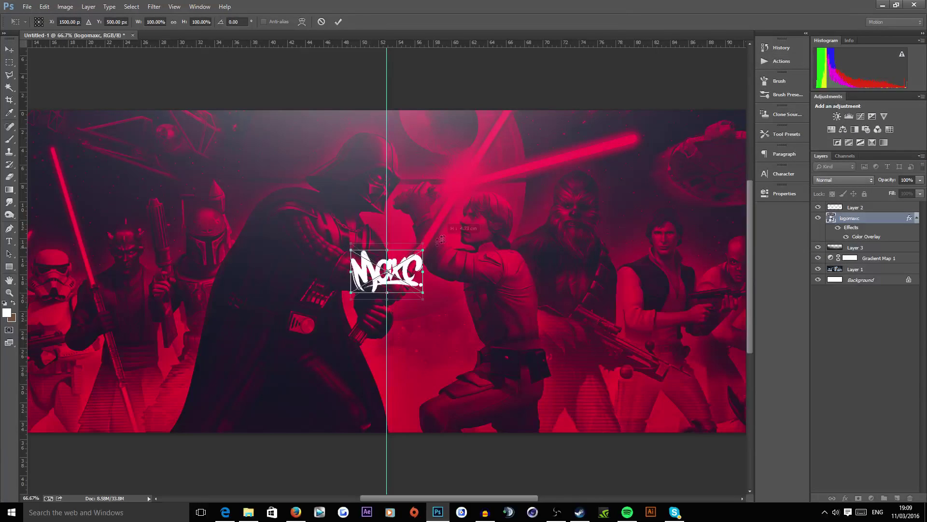
left_click_drag(423, 248, 451, 235)
key("Return")
key("ctrl+minus")
key("ctrl+minus")
key("ctrl+minus")
key("ctrl+minus")
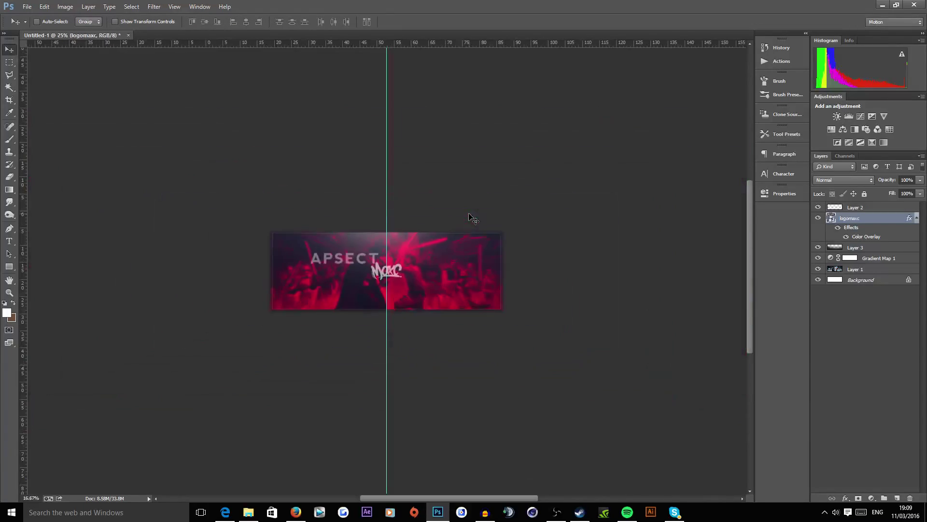
key("ctrl+plus")
key("ctrl+plus")
key("ctrl+plus")
key("ctrl+plus")
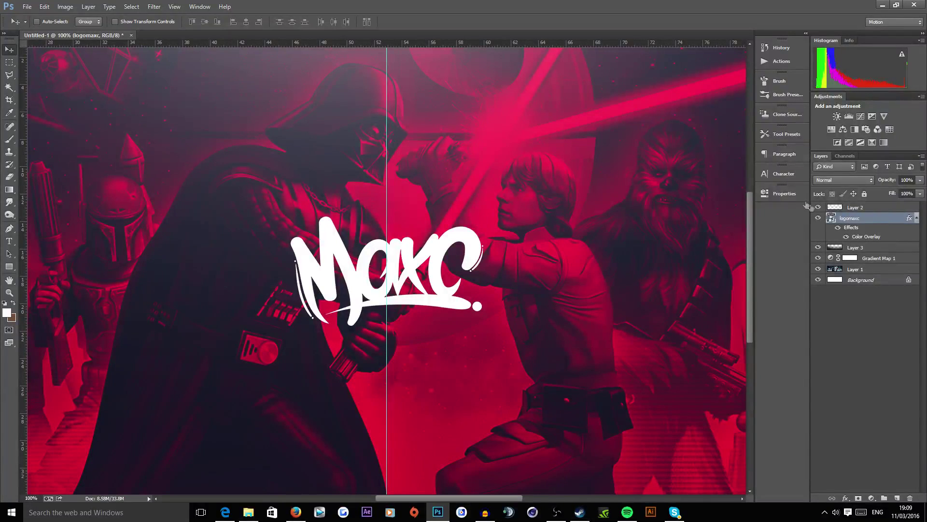
Step: Add a Drop Shadow with a size of 15 px to the logomaxc layer
double_click(879, 218)
left_click(655, 184)
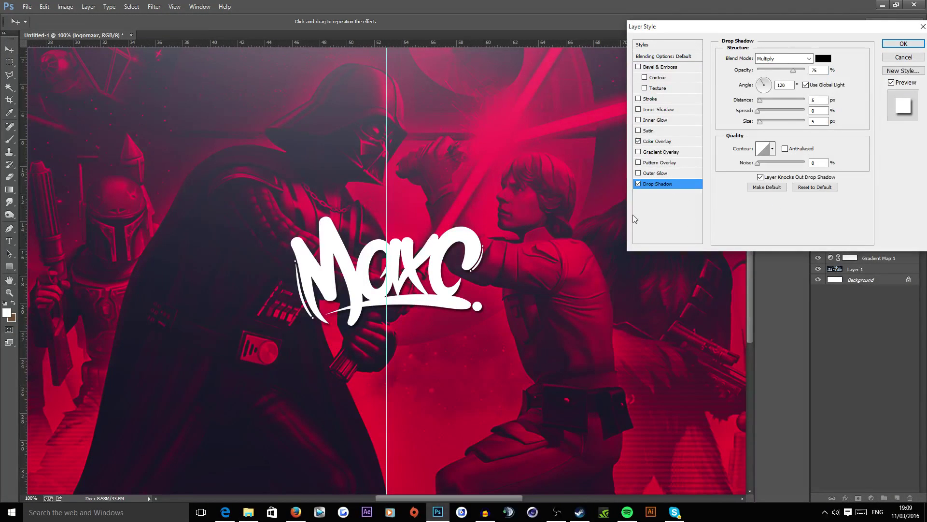
type("15")
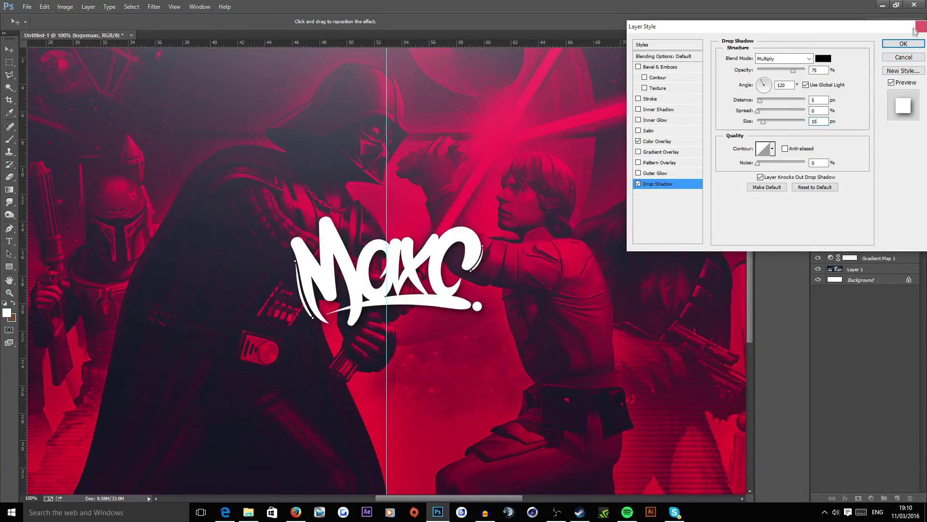
left_click(902, 44)
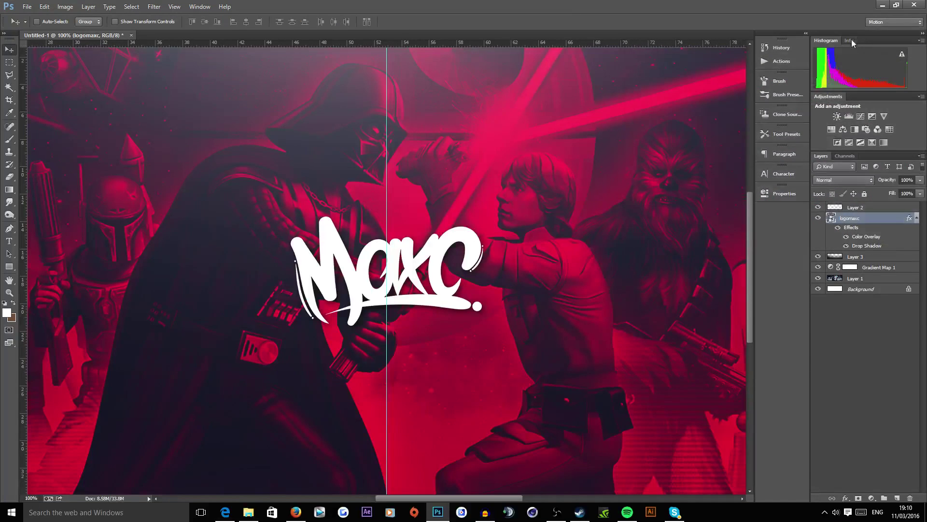
scroll(376, 289, "down", 4)
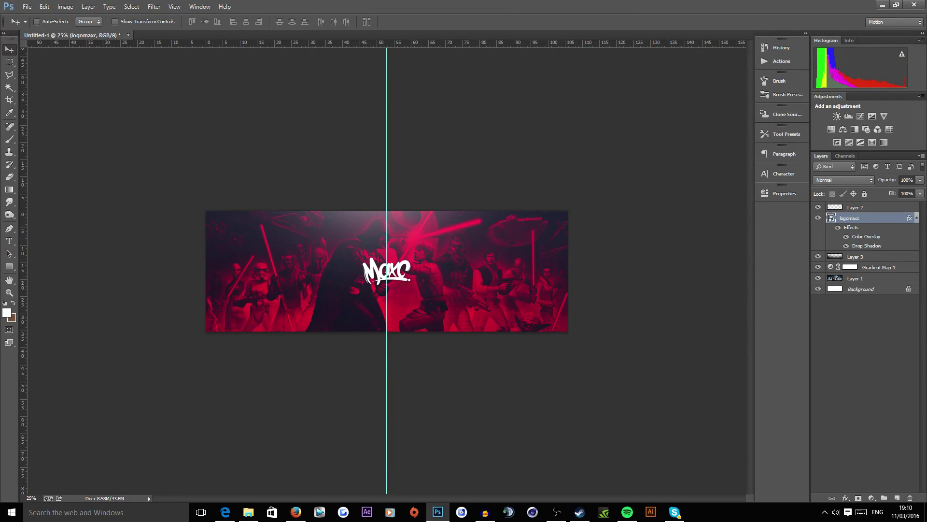
Step: Draw a slanted four-corner Polygonal Lasso selection over the banner's left side
left_click(9, 73)
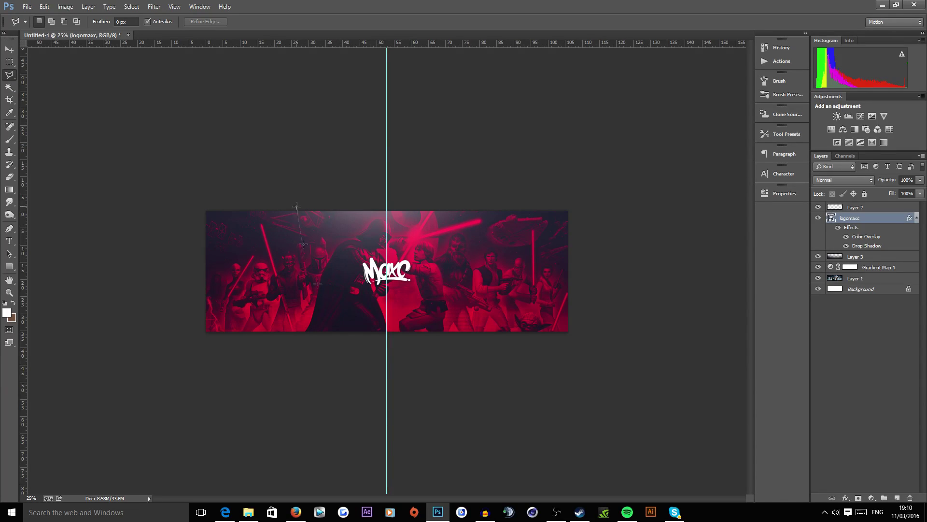
left_click(349, 356)
left_click(155, 380)
left_click(185, 204)
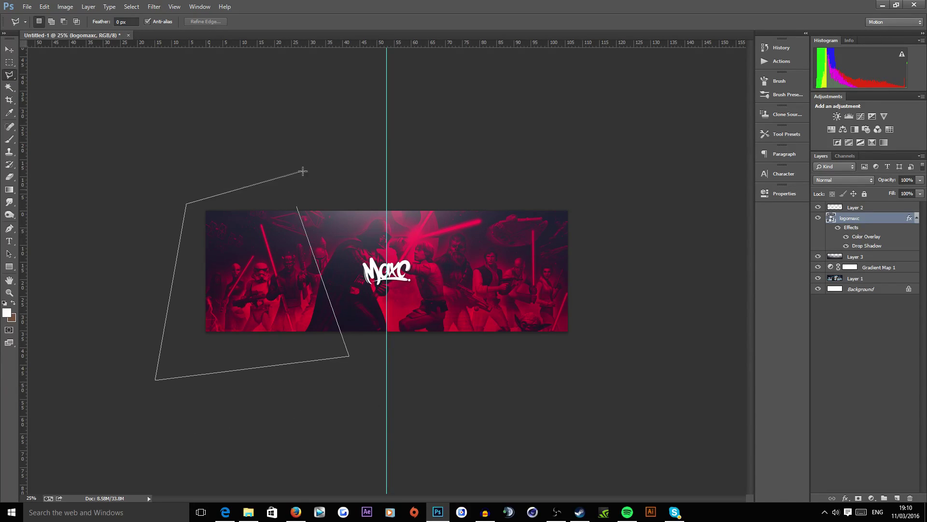
left_click(296, 206)
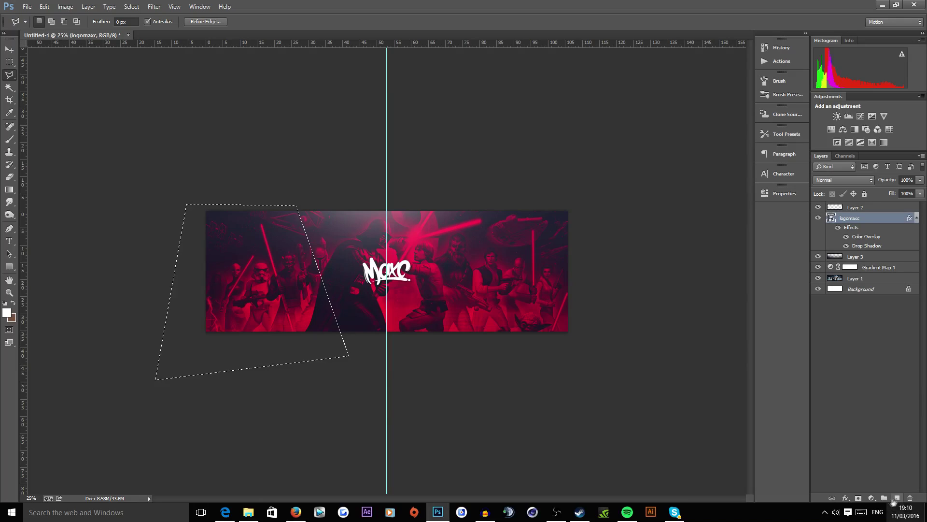
Step: Add a new layer and paint the selection with red sampled from the image
left_click(896, 499)
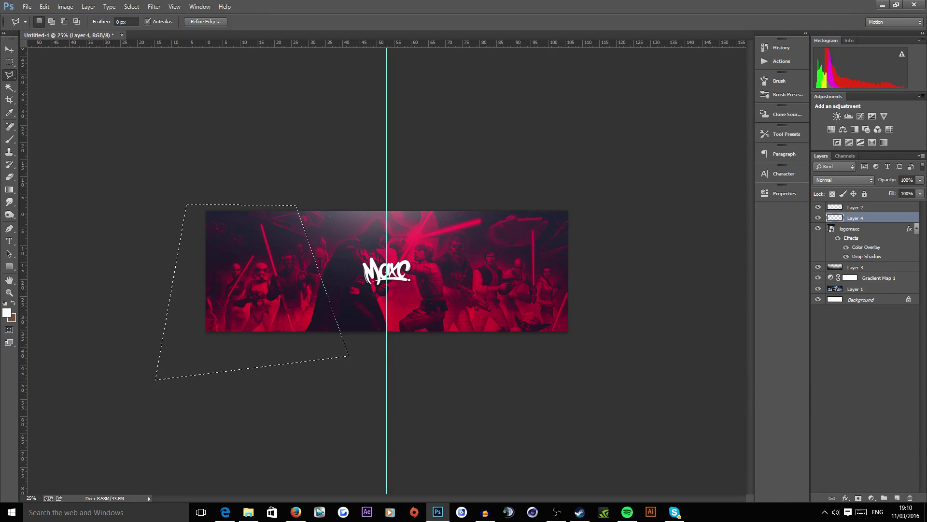
left_click(10, 140)
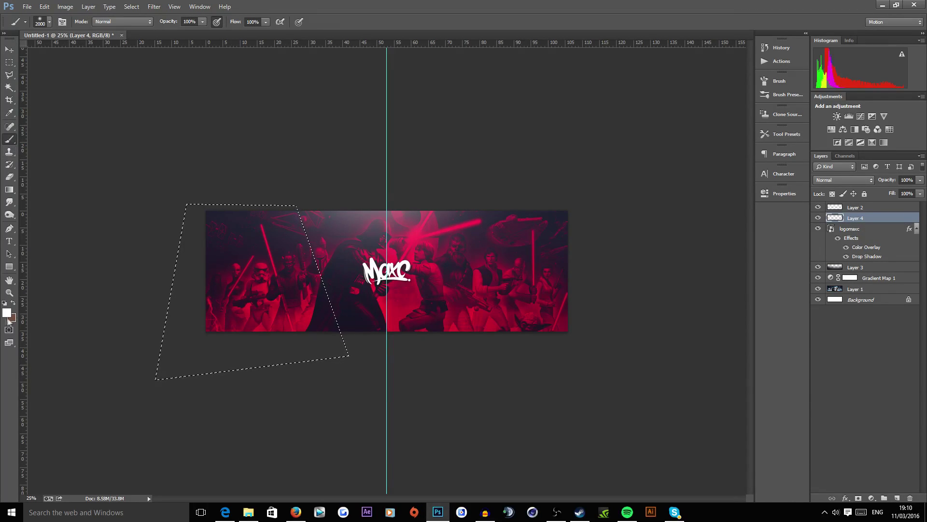
left_click(10, 113)
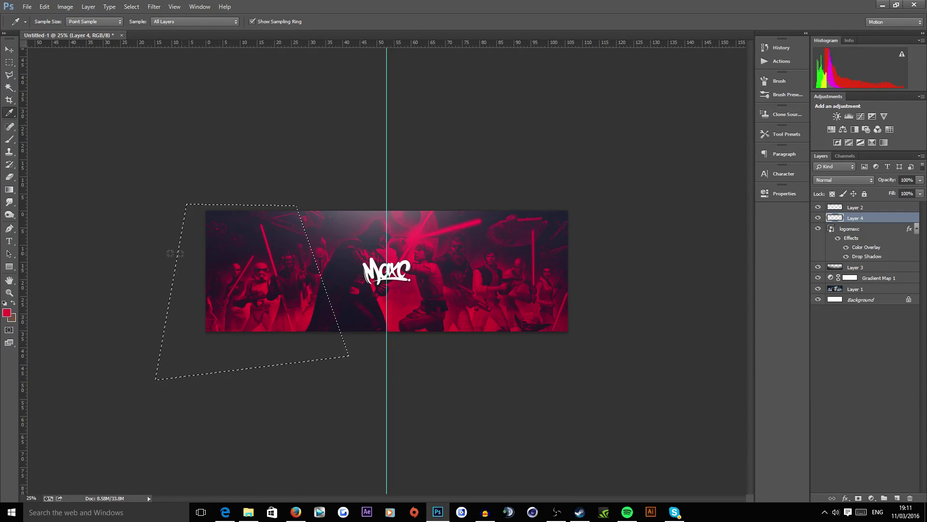
left_click(10, 140)
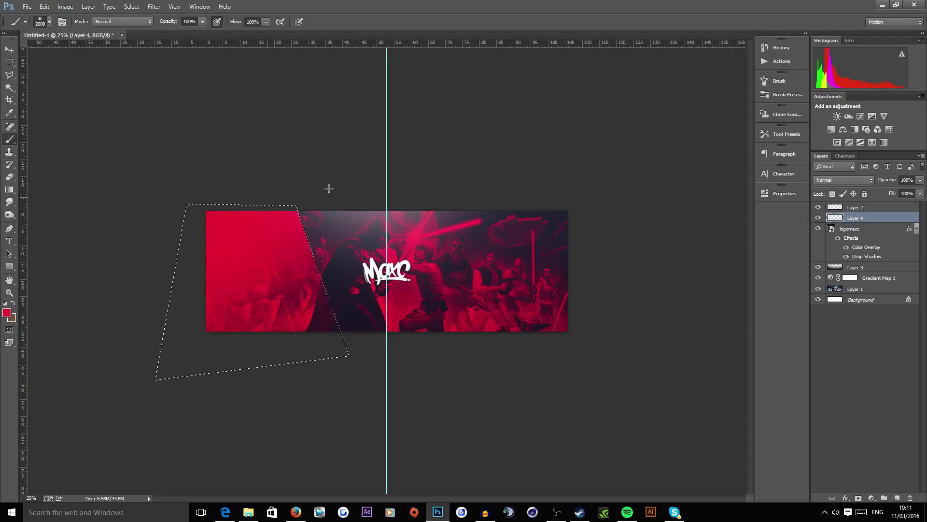
Step: Set the red panel layer's blend mode to Darker Color and deselect
left_click(863, 179)
left_click(829, 320)
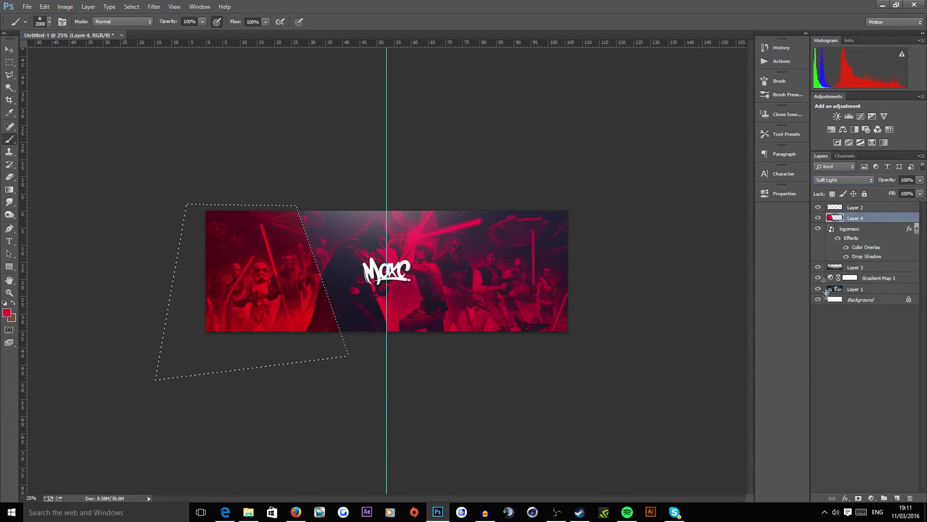
scroll(843, 180, "up", 5)
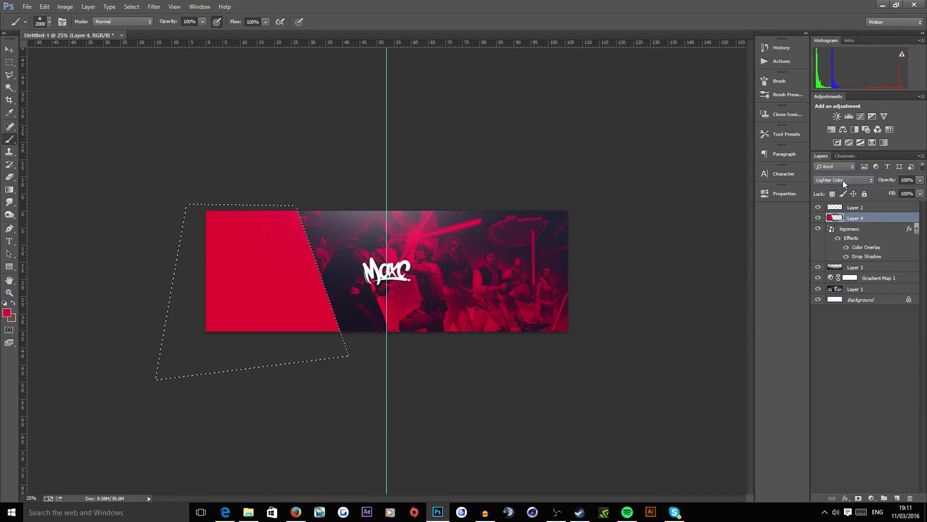
scroll(842, 180, "up", 2)
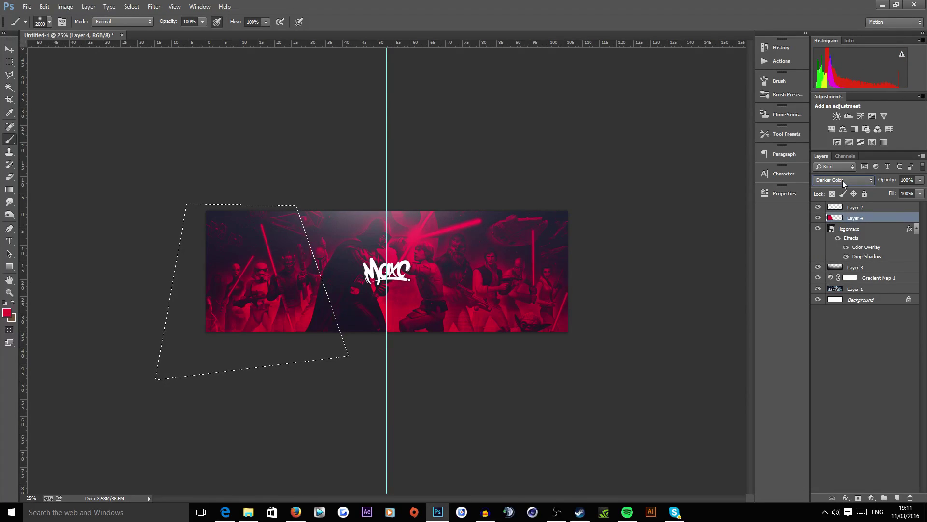
left_click(9, 62)
left_click(97, 96)
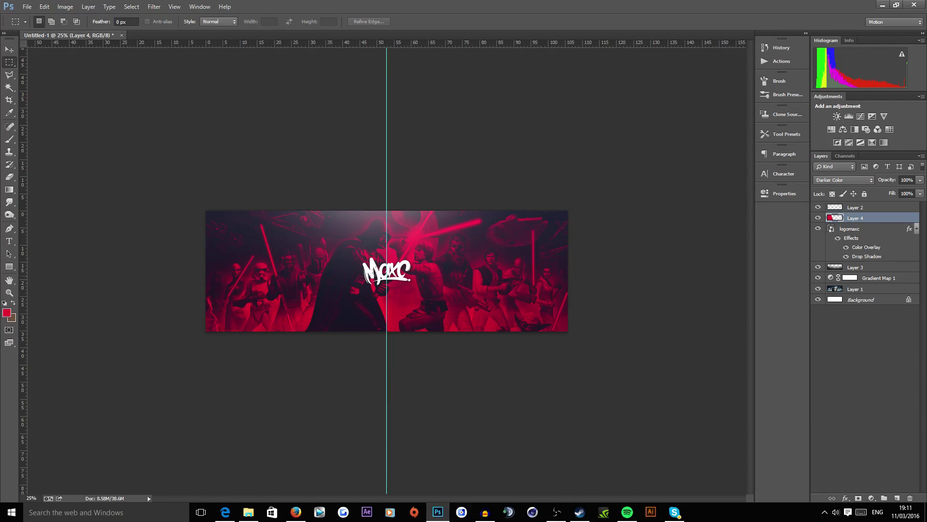
Step: Give Layer 4 a Drop Shadow at 75% opacity, 5 px distance and 50 px size
double_click(887, 220)
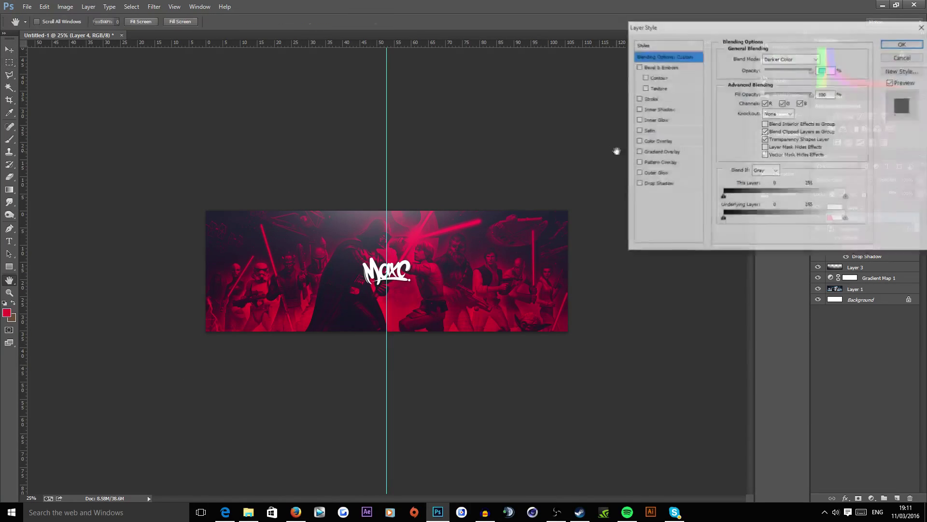
left_click(658, 184)
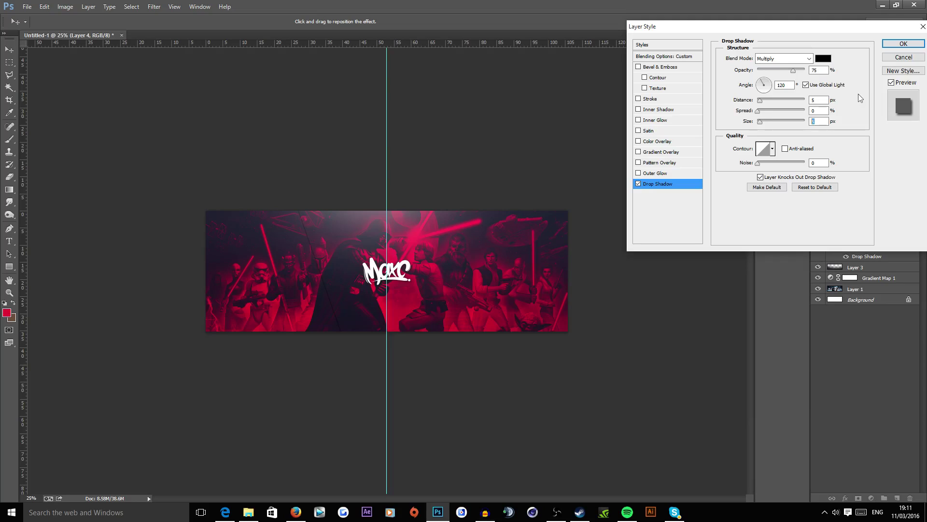
type("2")
type("50")
left_click(903, 43)
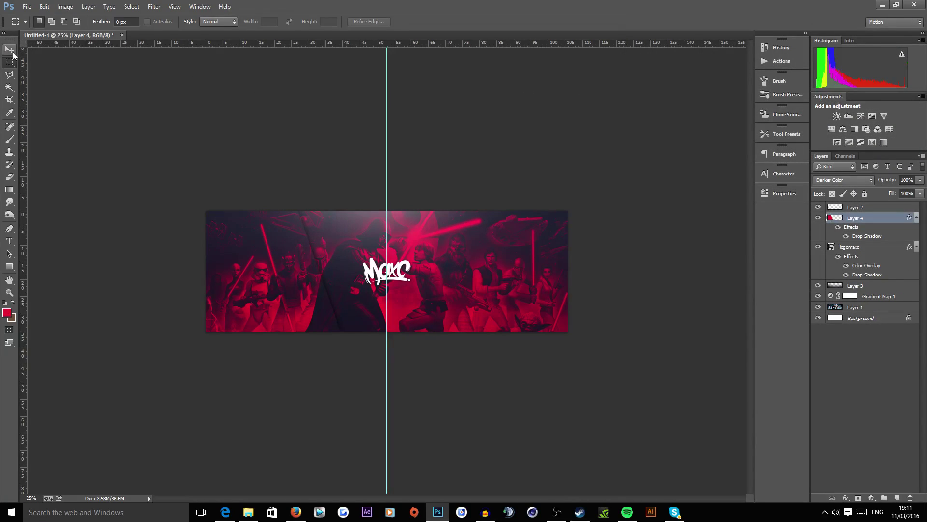
left_click(12, 51)
Step: Flip the red panel horizontally and move it to the banner's right side
key("ctrl+plus")
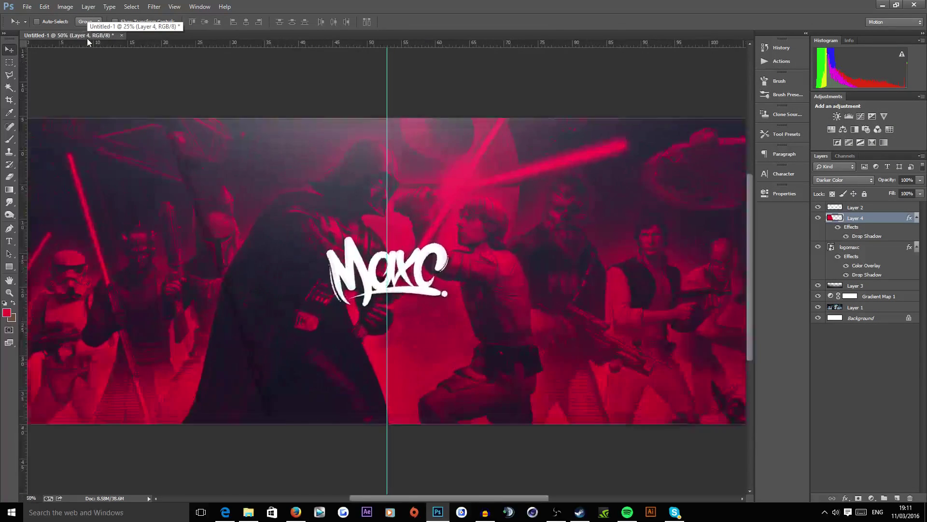
key("ctrl+minus")
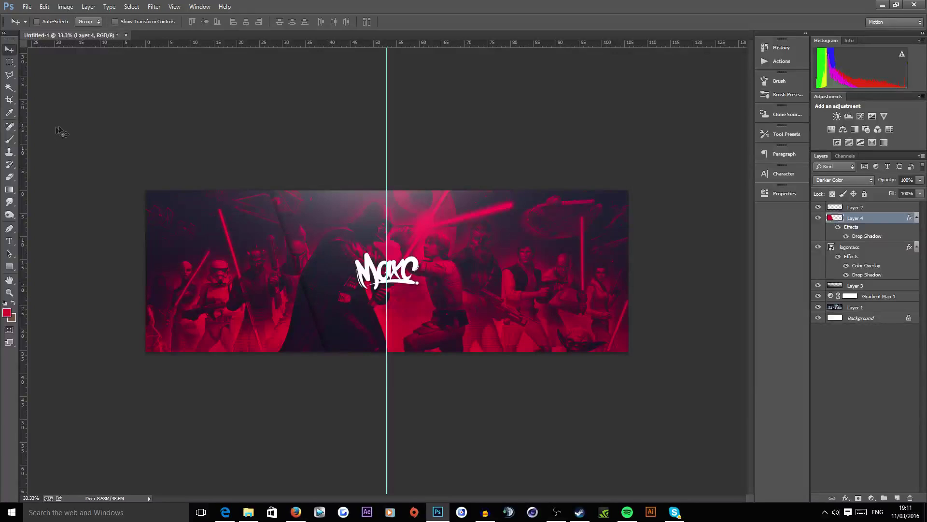
key("ctrl+t")
right_click(292, 280)
left_click(318, 426)
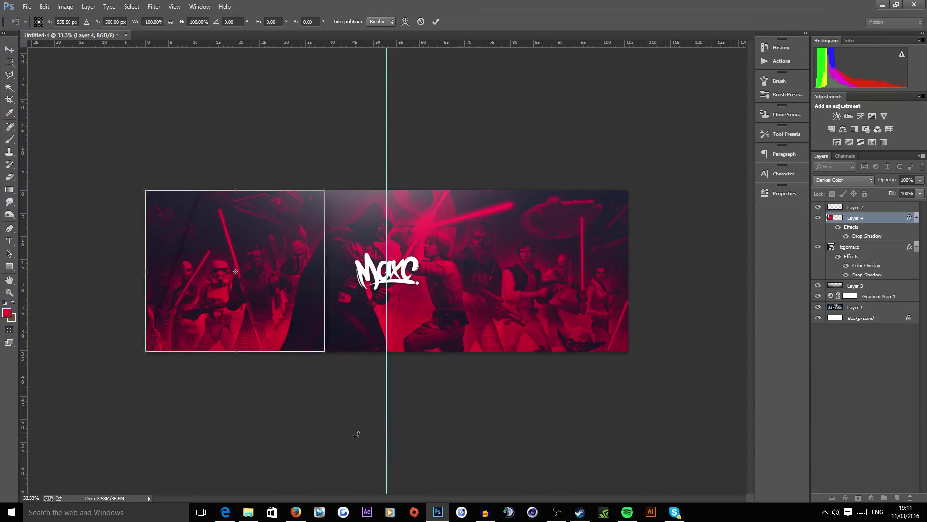
key("Return")
left_click_drag(227, 300, 541, 313)
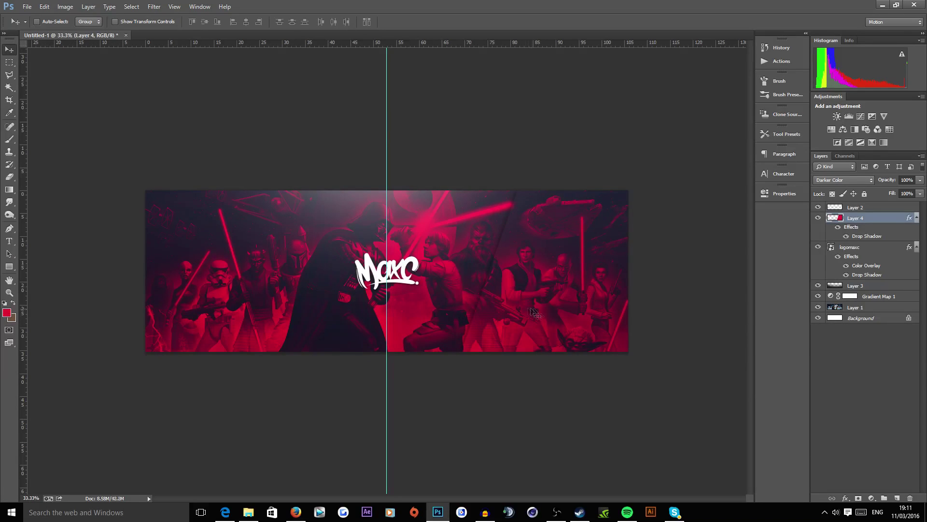
key("ctrl+plus")
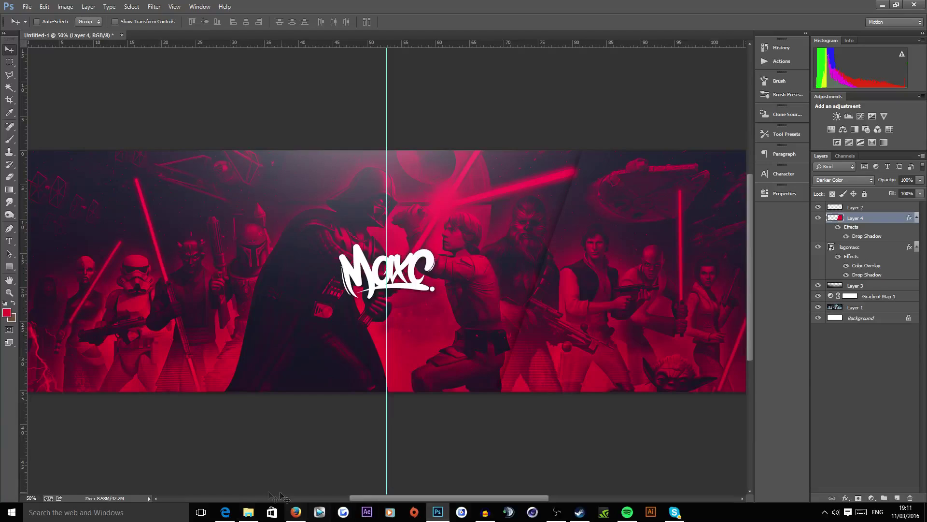
Step: Drag Kayb.png from Desktop\2016\KayB New in File Explorer onto the banner
left_click(248, 512)
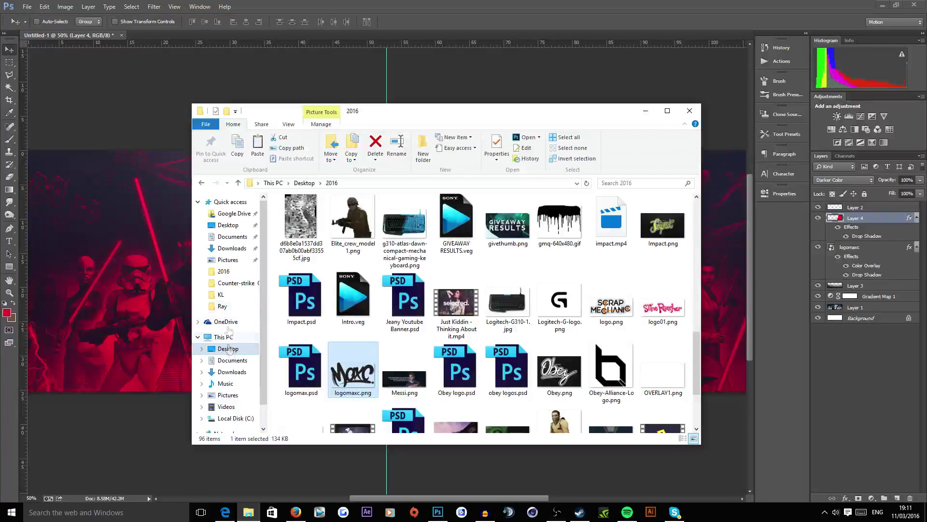
left_click(225, 273)
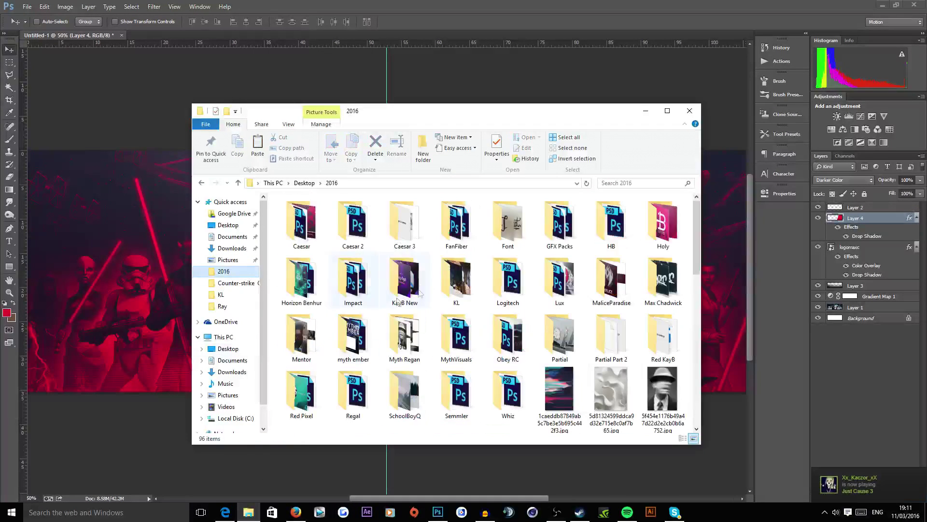
double_click(410, 289)
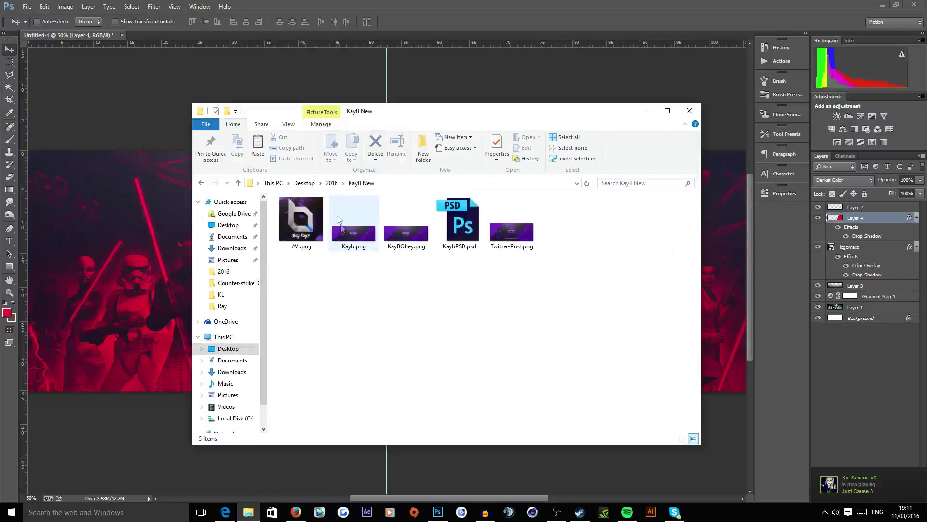
left_click_drag(303, 213, 673, 250)
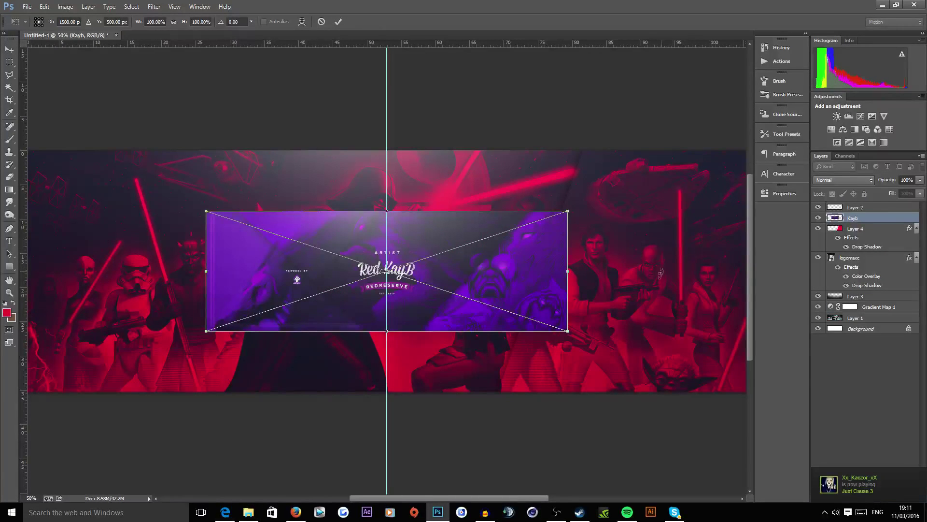
Step: Commit the placed Kayb image and adjust its position on the banner
key("Return")
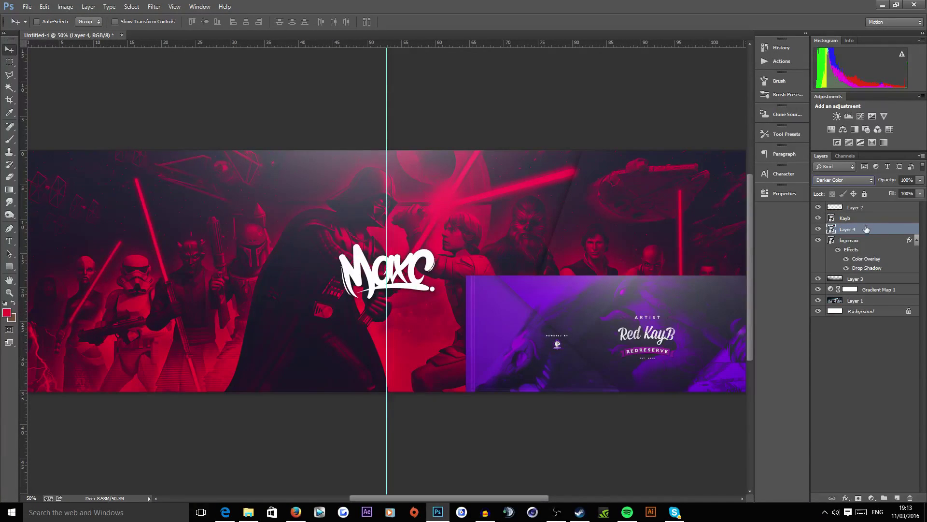
key("ctrl+plus")
key("ctrl+plus")
key("ctrl+plus")
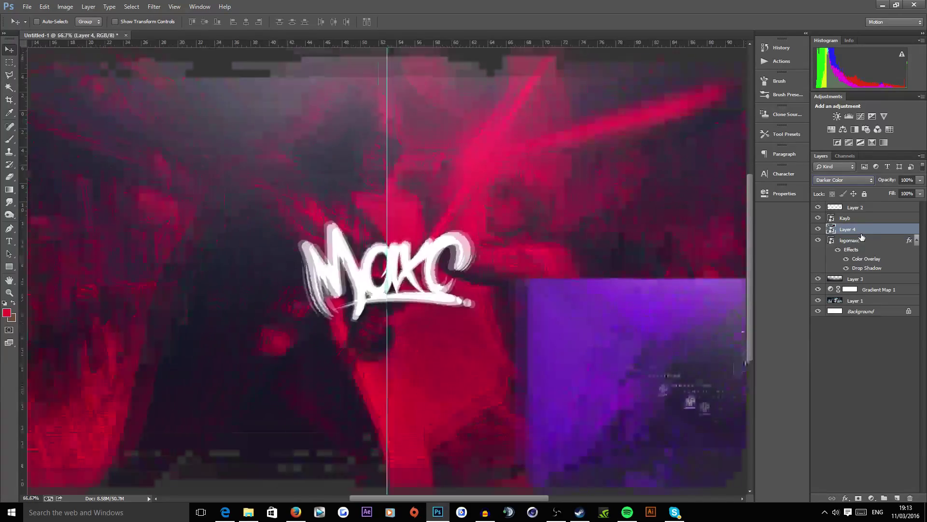
left_click_drag(456, 491, 538, 456)
left_click_drag(748, 246, 763, 160)
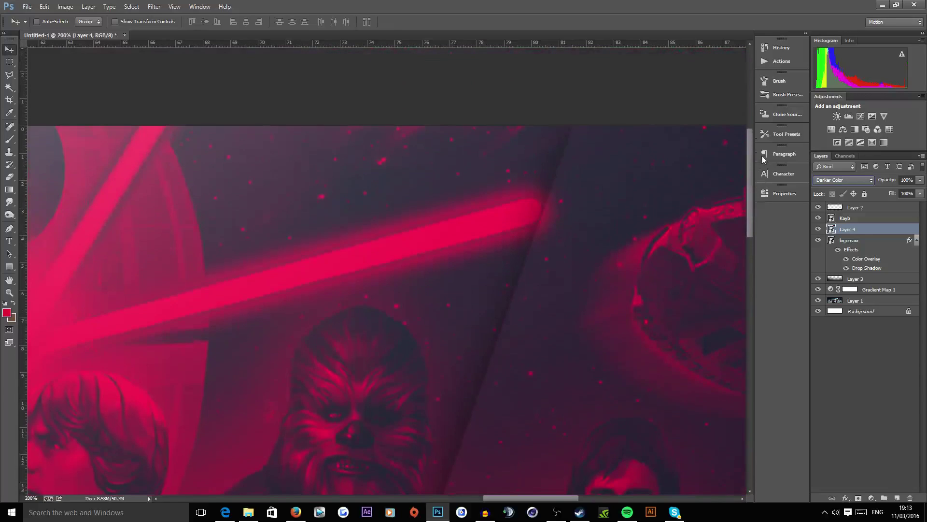
Step: Move Kayb and Layer 4 beneath Gradient Map 1, then return Layer 4 above logomaxc
left_click(856, 218, "shift")
left_click_drag(857, 219, 872, 293)
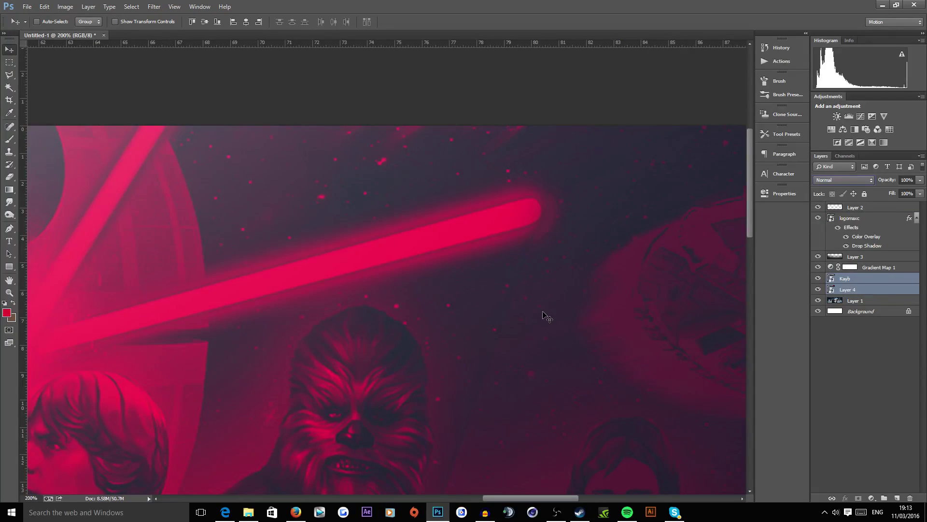
key("ctrl+minus")
key("ctrl+minus")
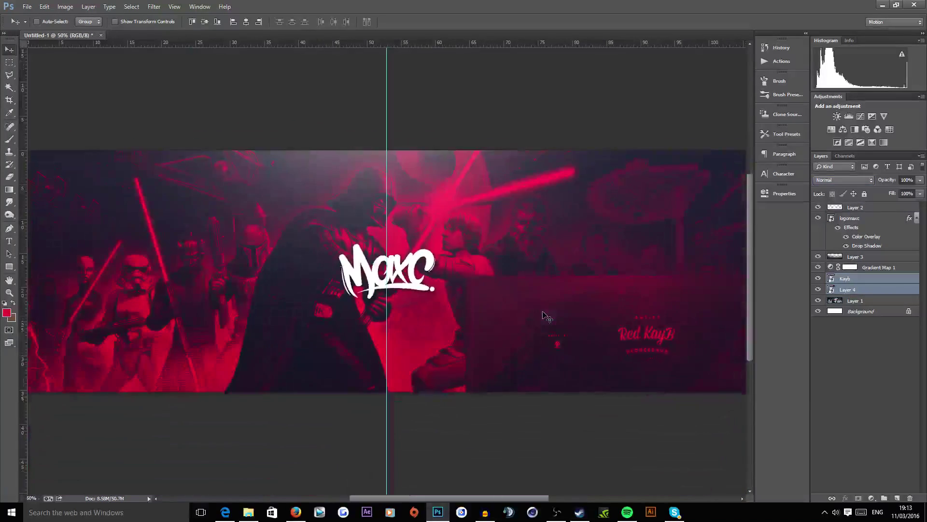
key("ctrl+plus")
key("ctrl+plus")
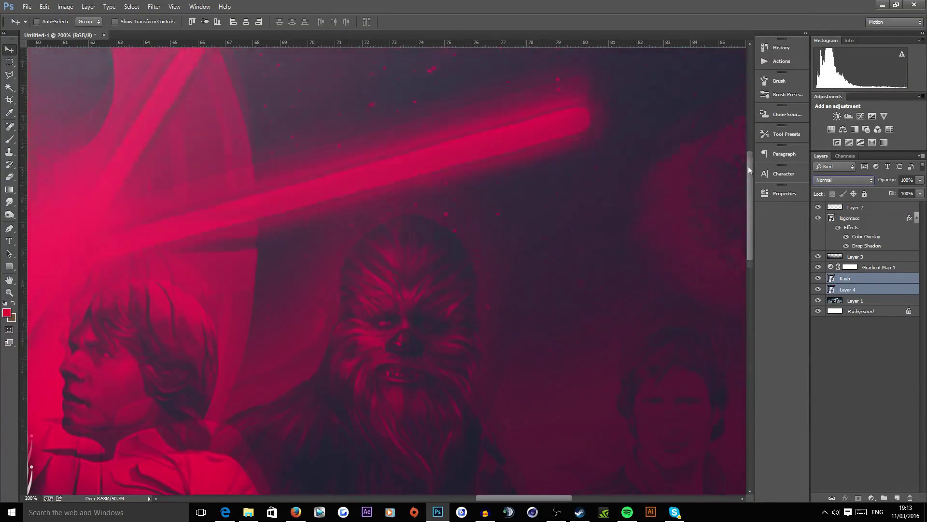
left_click_drag(749, 169, 749, 148)
left_click_drag(873, 289, 869, 216)
scroll(745, 251, "down", 10)
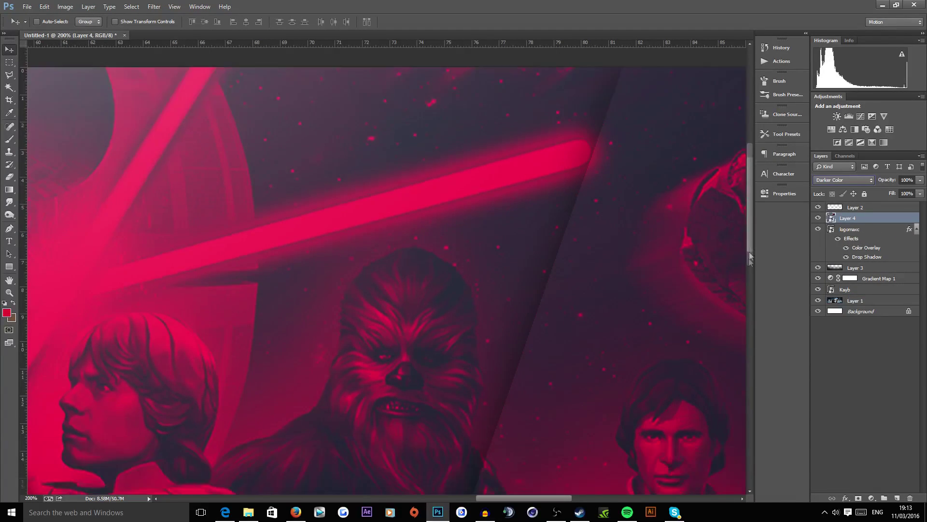
scroll(723, 389, "up", 1)
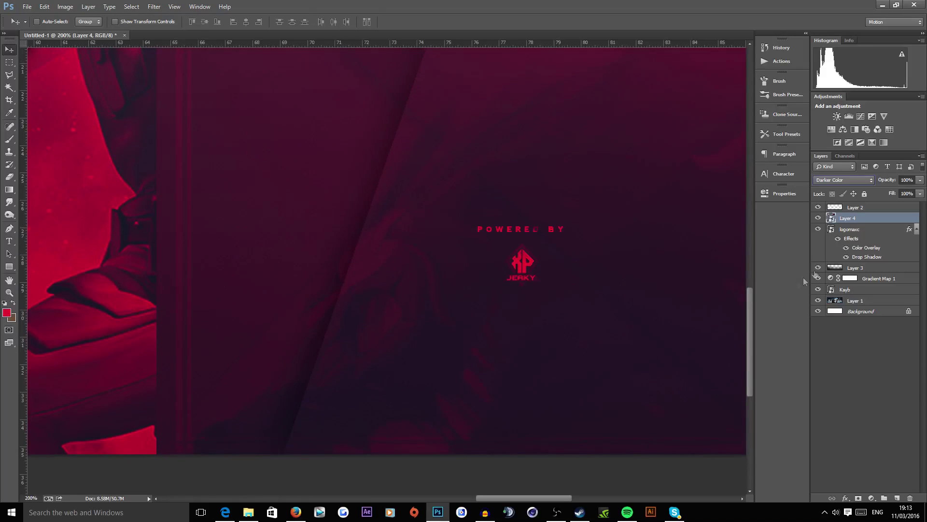
left_click(827, 231)
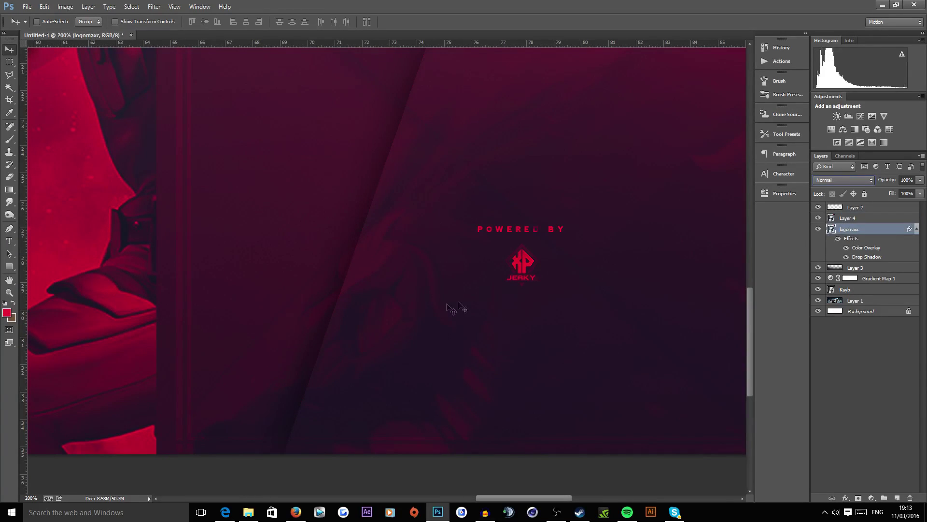
Step: Select the Kayb layer and outline the area left of the diagonal panel line
left_click(850, 291)
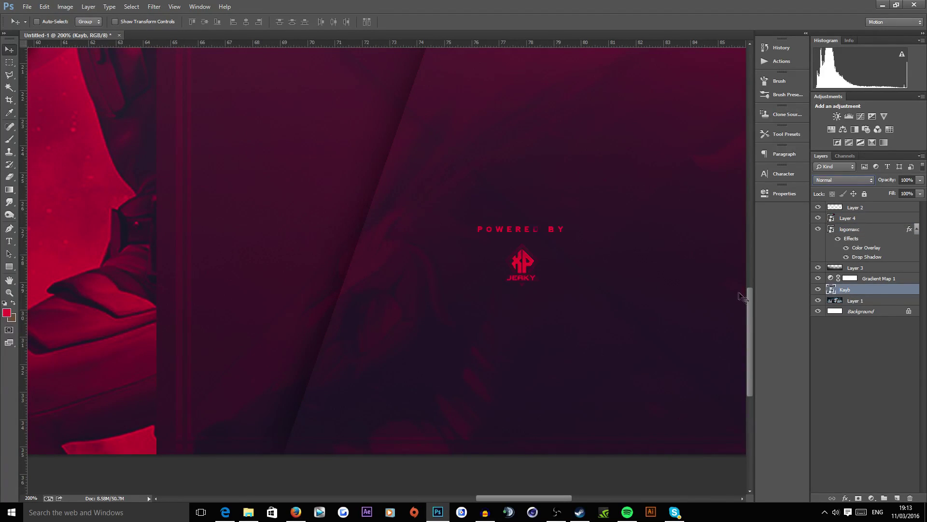
mouse_move(749, 292)
left_mouse_down()
mouse_move(761, 262)
mouse_move(754, 252)
left_mouse_up()
key("l")
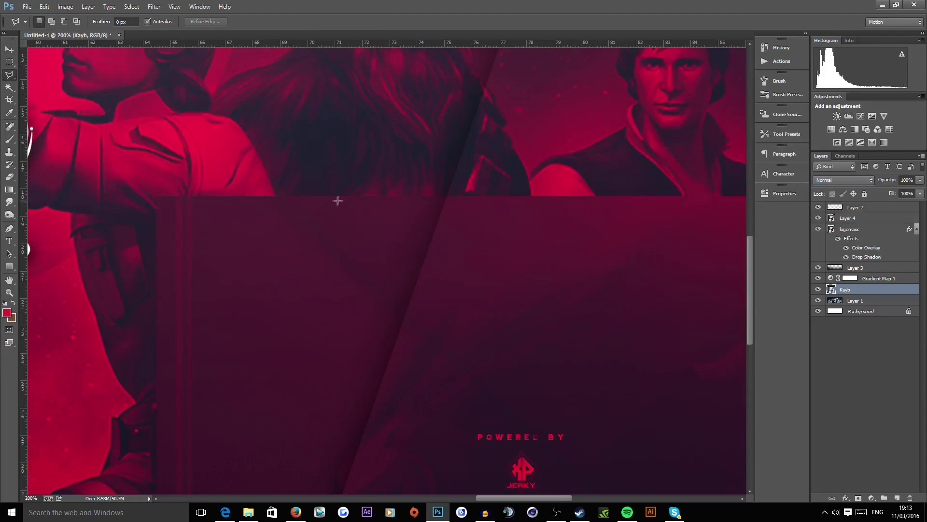
left_click(447, 196)
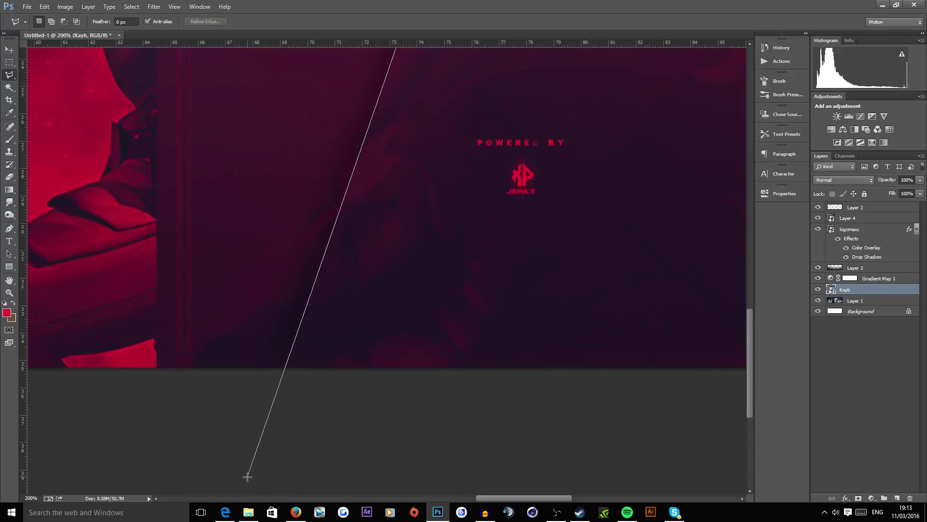
left_click(245, 476)
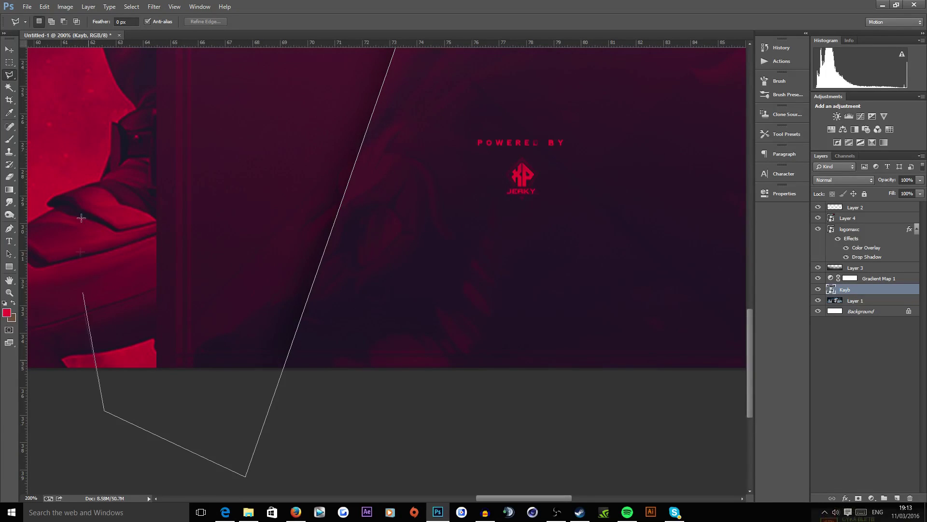
left_click(82, 290)
scroll(82, 290, "up", 5)
left_click(57, 233)
left_click(118, 133)
left_click(271, 117)
left_click(395, 158)
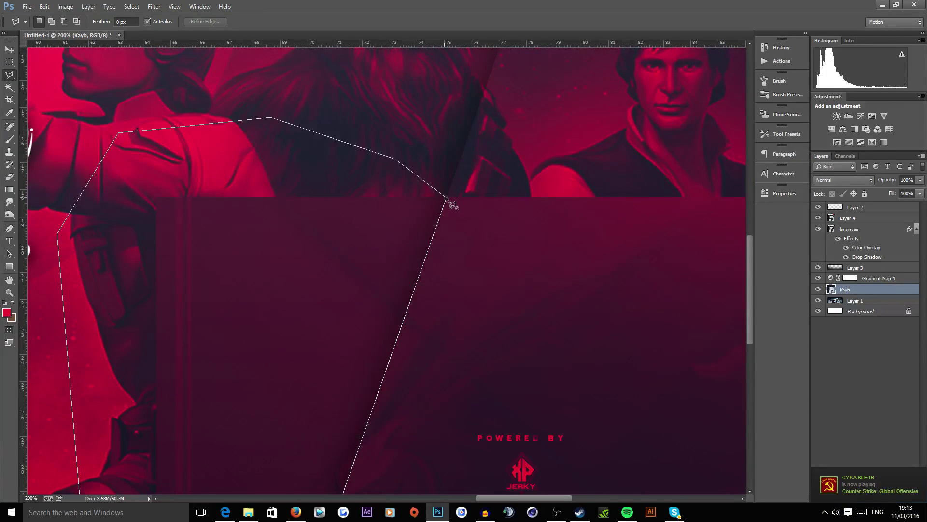
left_click(447, 196)
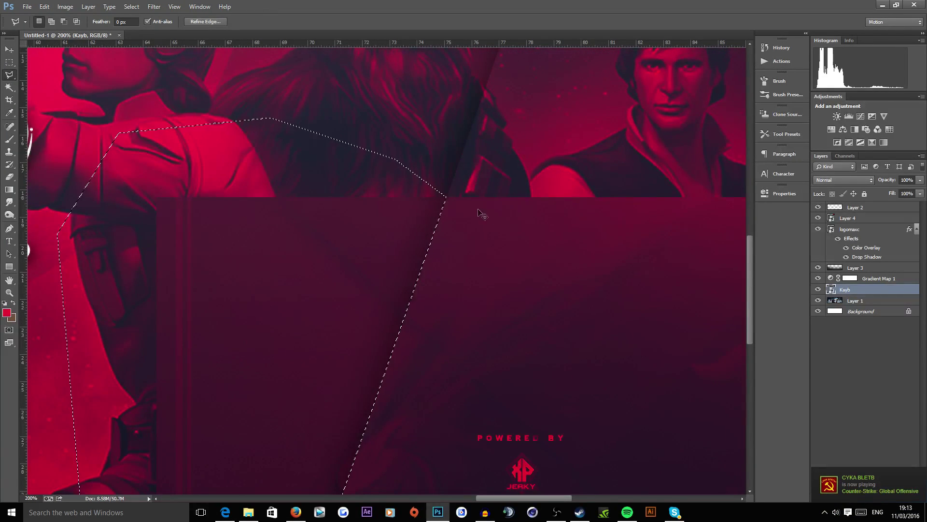
Step: Rasterize the Kayb layer, delete the selected part, and deselect
right_click(887, 289)
left_click(847, 251)
key("Delete")
key("ctrl+d")
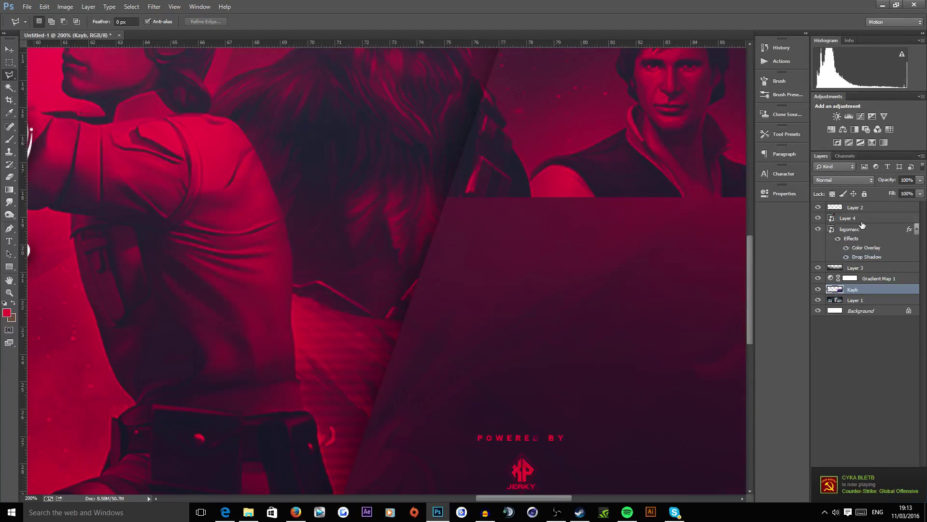
key("ctrl+minus")
key("ctrl+minus")
key("ctrl+minus")
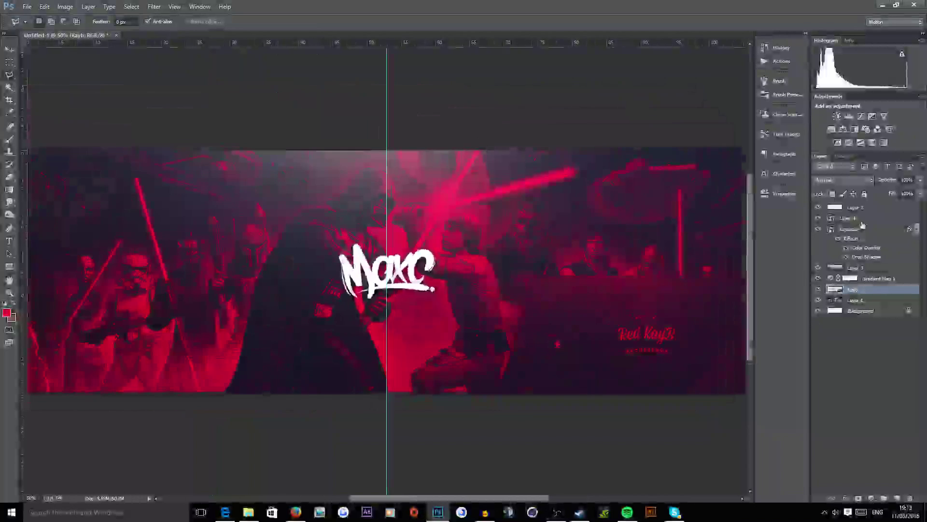
key("ctrl+minus")
key("ctrl+minus")
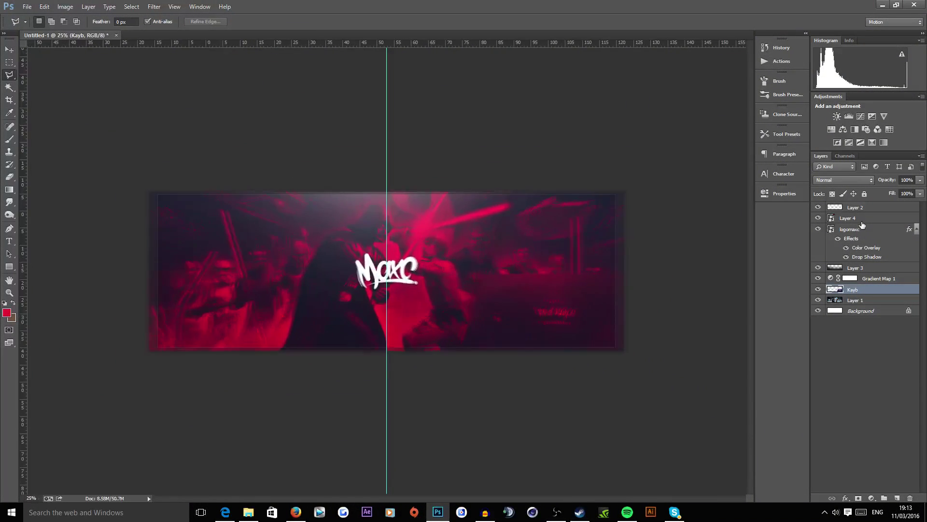
key("ctrl+plus")
key("ctrl+plus")
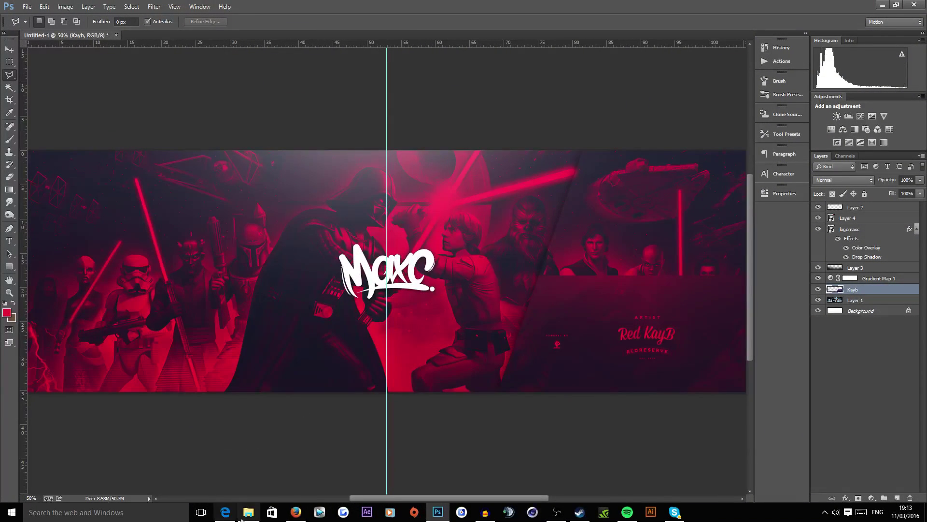
left_click(248, 512)
Step: Place Final-Version-1 from the 2016\Horizon Banner folder into the banner
left_click(202, 182)
double_click(301, 281)
left_click_drag(355, 212, 491, 276)
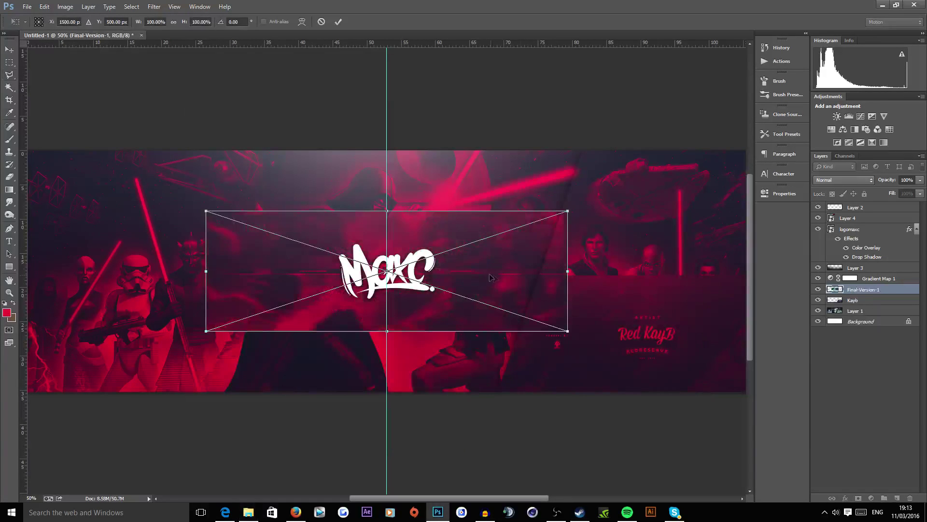
key("Return")
Step: Move Final-Version-1 to the right and scale it up across the upper-right panel
key("l")
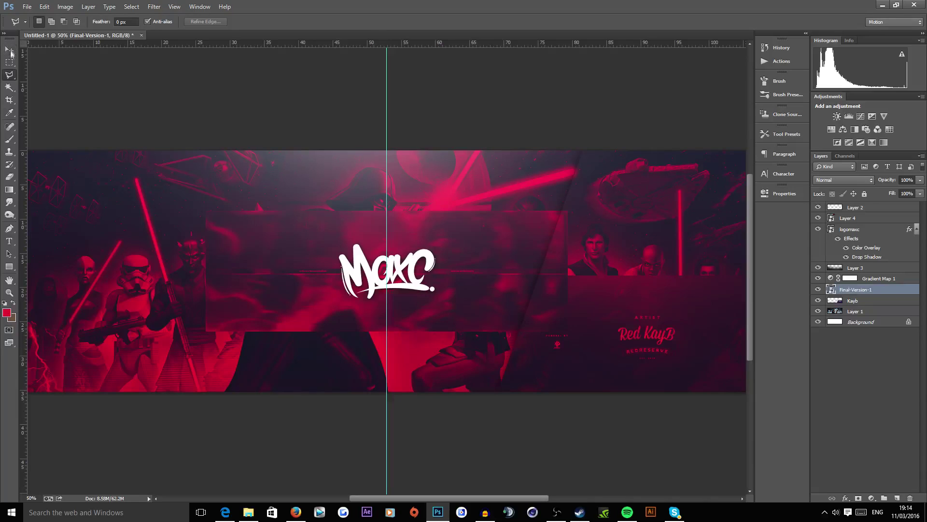
left_click(9, 50)
left_click_drag(329, 293, 704, 248)
key("ctrl+t")
left_click_drag(540, 151, 528, 149)
key("Return")
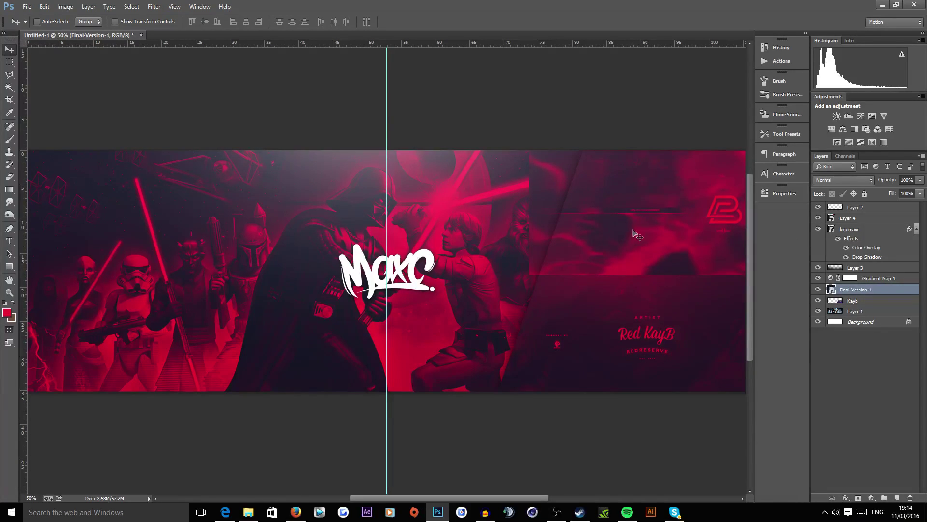
key("l")
key("ctrl+plus")
key("ctrl+plus")
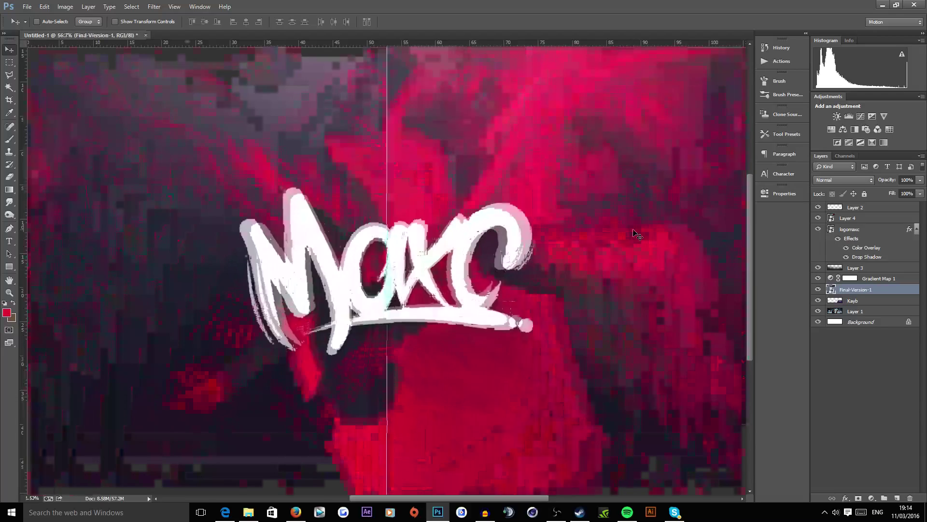
key("ctrl+minus")
key("ctrl+minus")
key("ctrl+minus")
key("ctrl+minus")
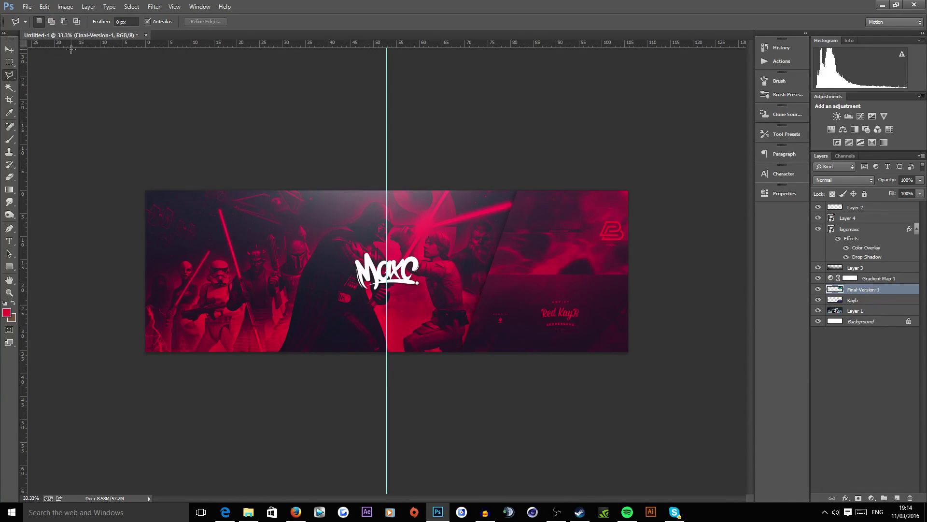
left_click(9, 49)
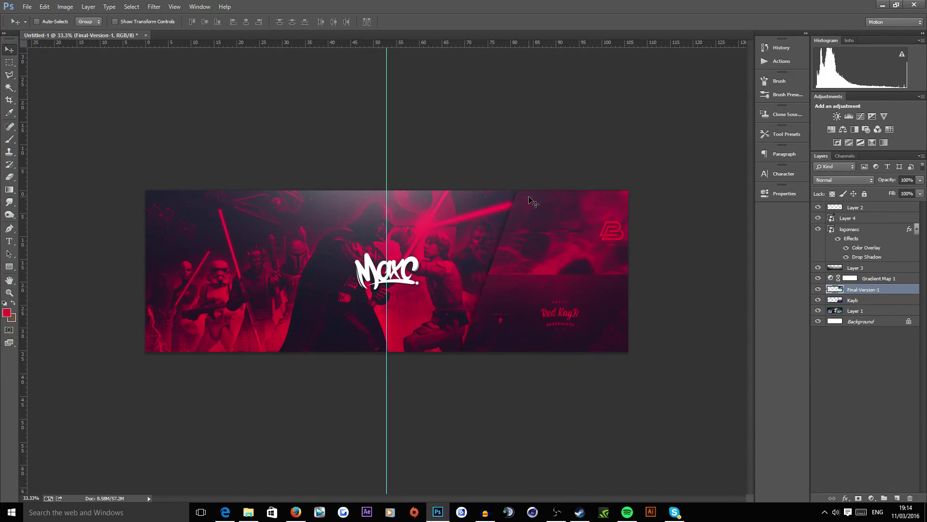